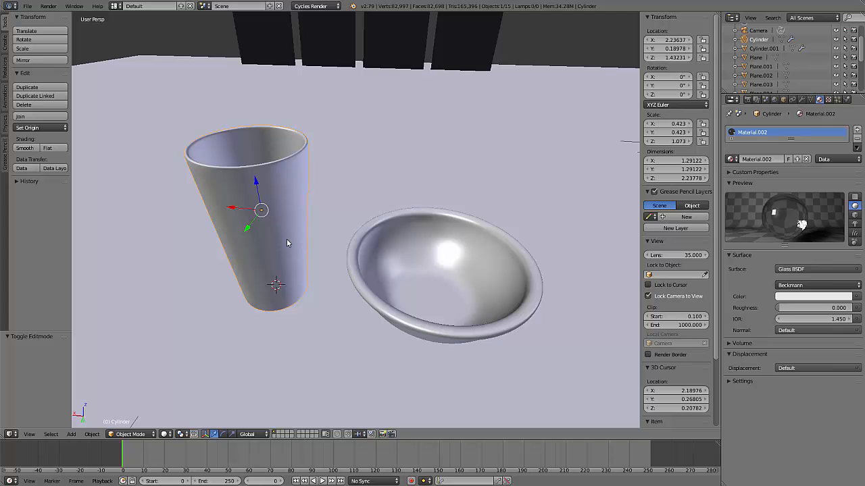
Edit the glass's mesh and add one loop cut around its inner wall, in the upper part
right_click(288, 209)
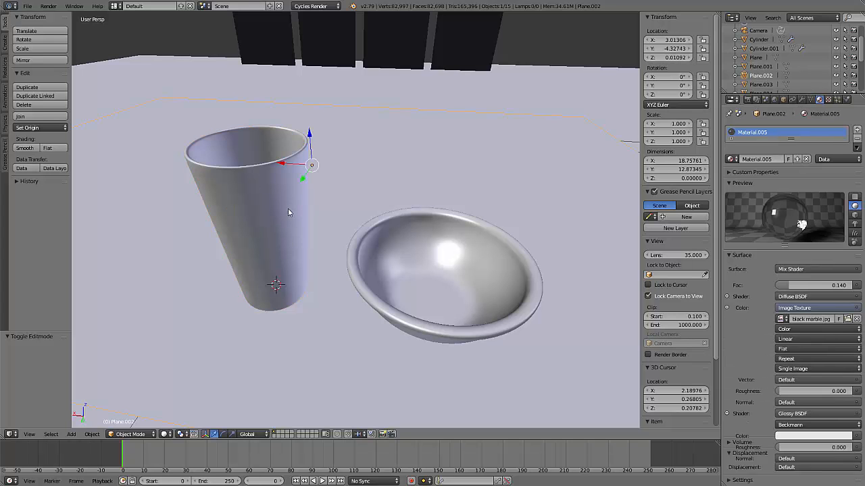
right_click(293, 244)
key("Tab")
middle_click_drag(301, 211, 380, 236)
scroll(382, 281, "up", 4)
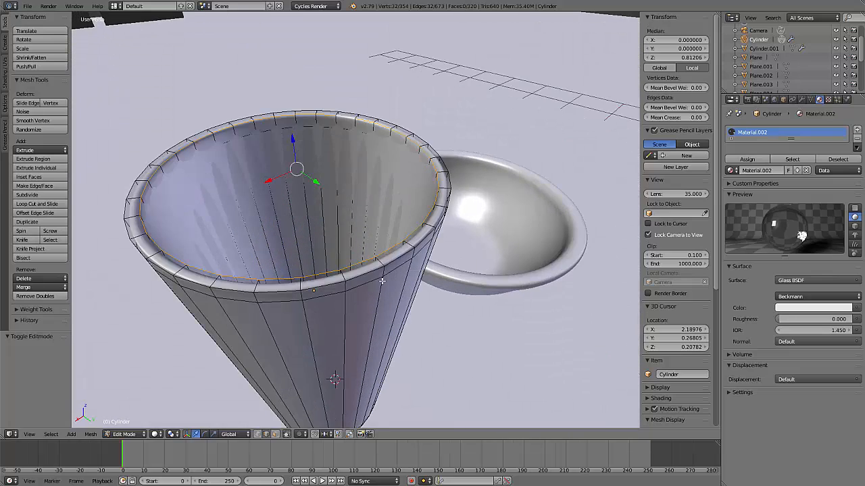
scroll(383, 281, "down", 2)
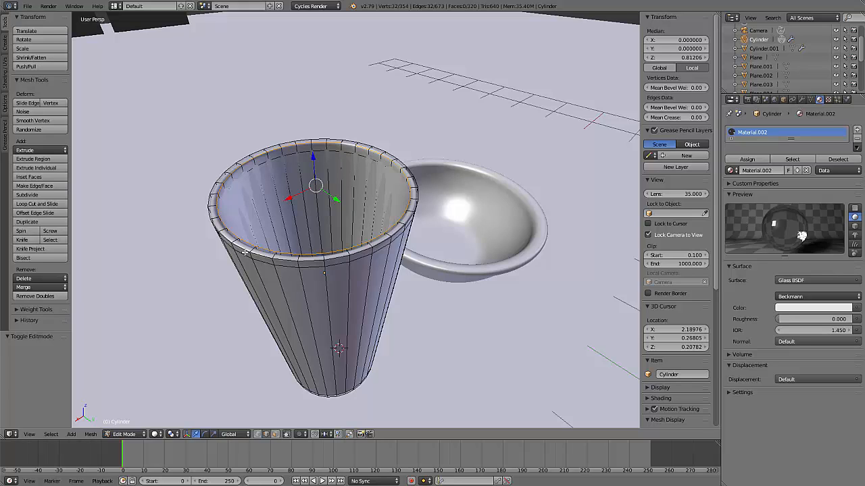
key("ctrl+r")
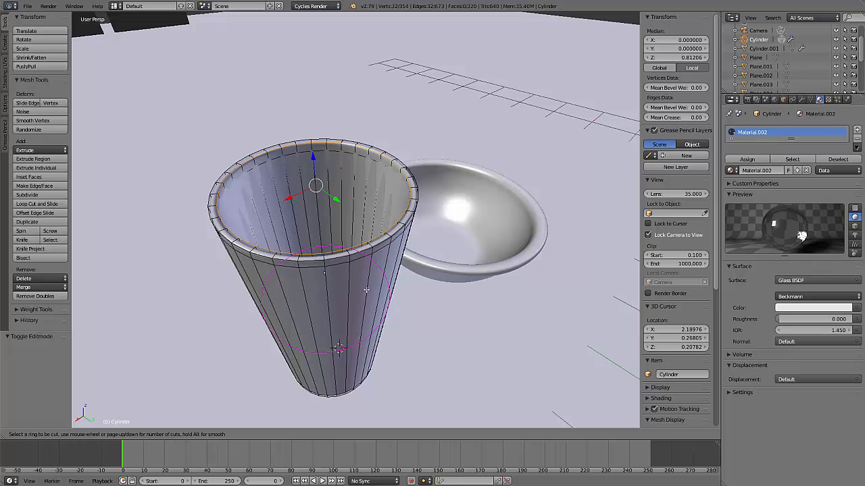
left_click(340, 227)
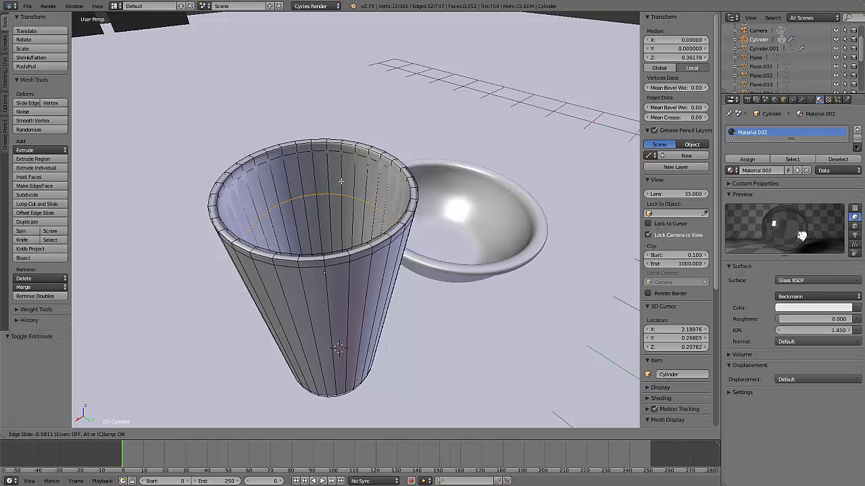
left_click(341, 181)
Try to lower the new edge loop by about 1.11 along the Z axis, and undo the move
middle_click_drag(471, 297, 372, 211)
key("g")
key("z")
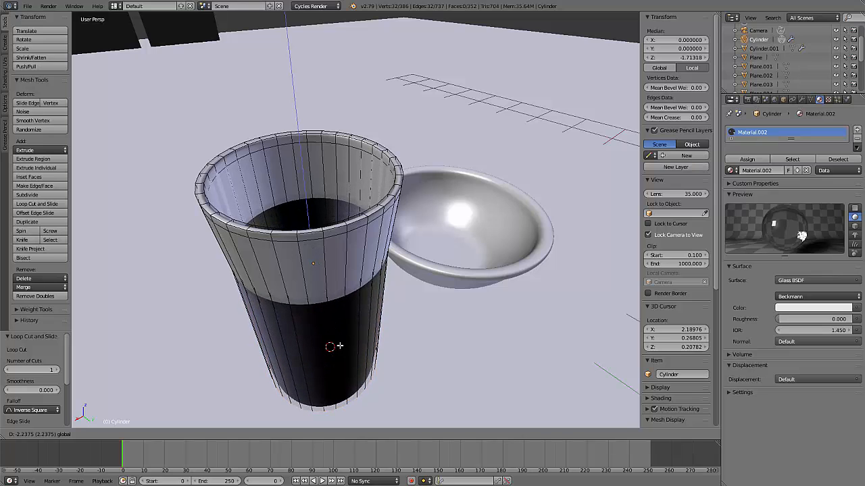
left_click(335, 287)
middle_click_drag(443, 334, 346, 231)
key("ctrl+z")
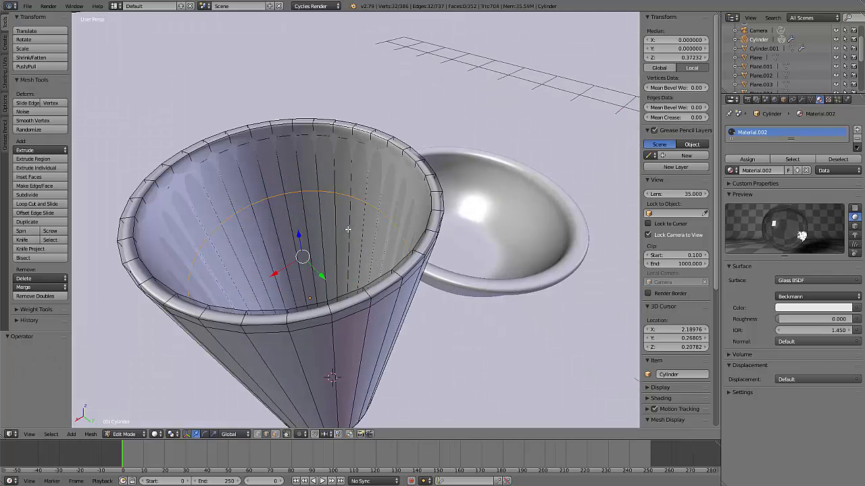
Slide the inner edge loop along the glass wall by a factor of about -0.036
key("g")
key("g")
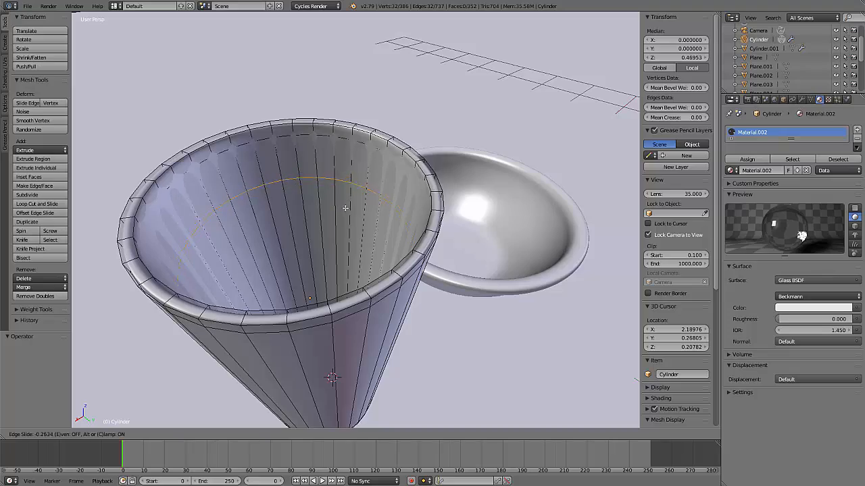
left_click(340, 224)
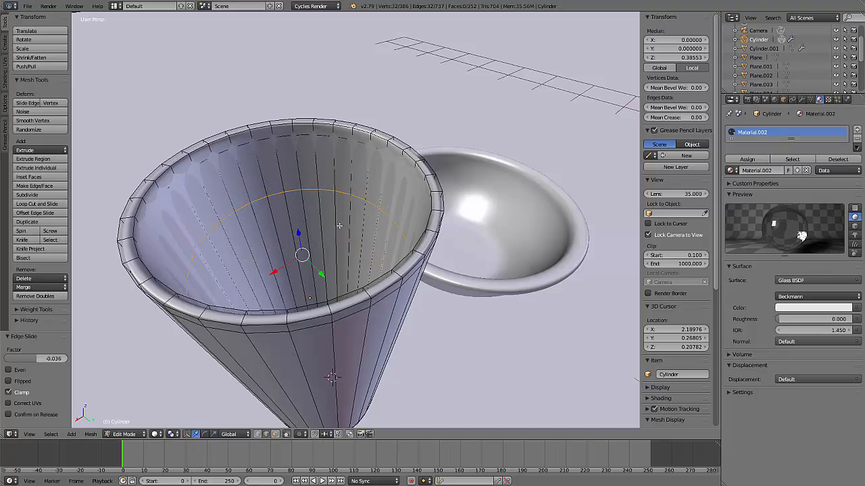
Turn off the glass's Subdivision Surface modifier display in Edit Mode
middle_click_drag(416, 258, 478, 255)
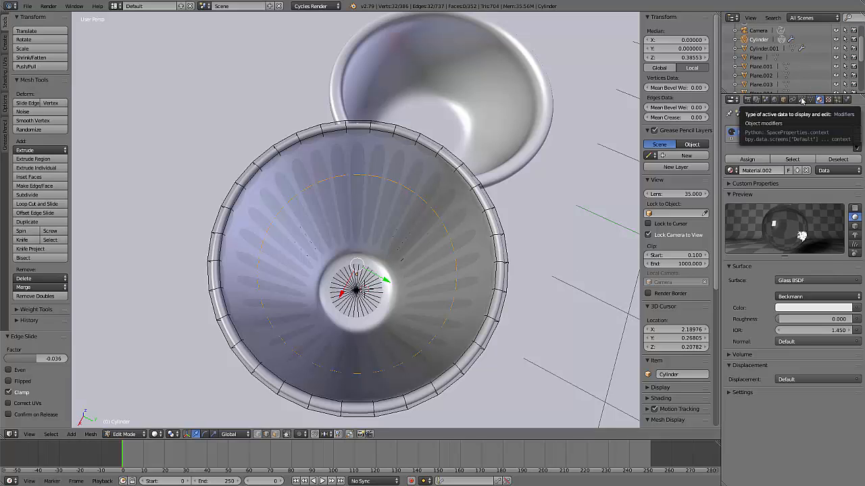
left_click(802, 100)
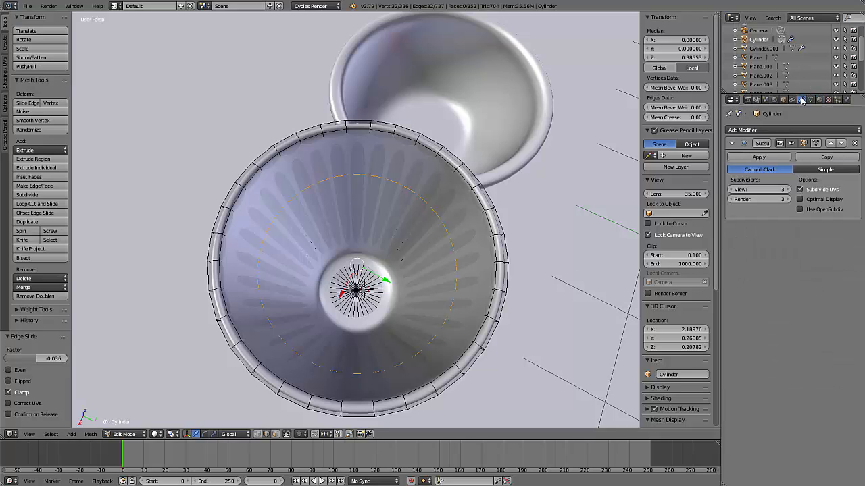
left_click(792, 143)
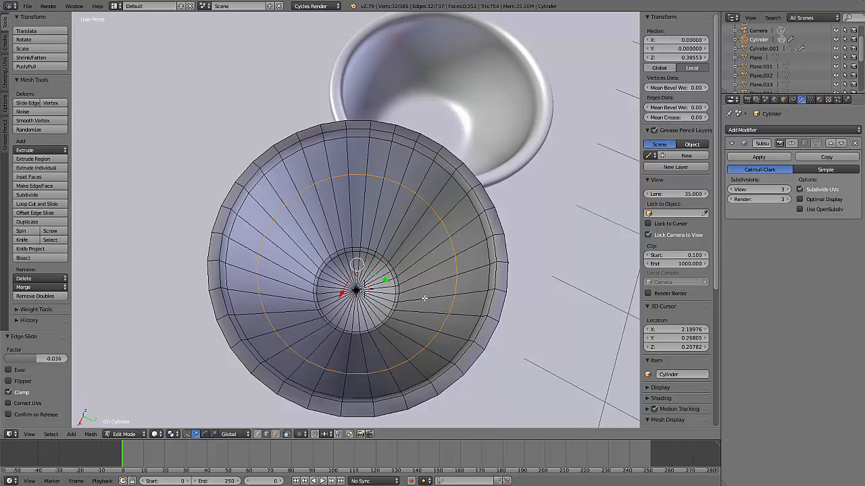
scroll(402, 317, "up", 3)
scroll(402, 317, "down", 3)
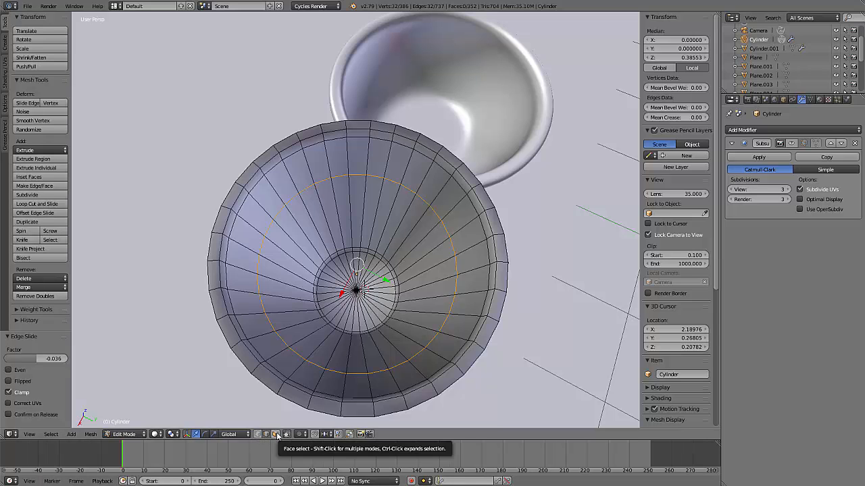
Switch to face selection and circle-select all inner faces from the new edge loop down to the glass floor
left_click(276, 435)
scroll(387, 284, "up", 3)
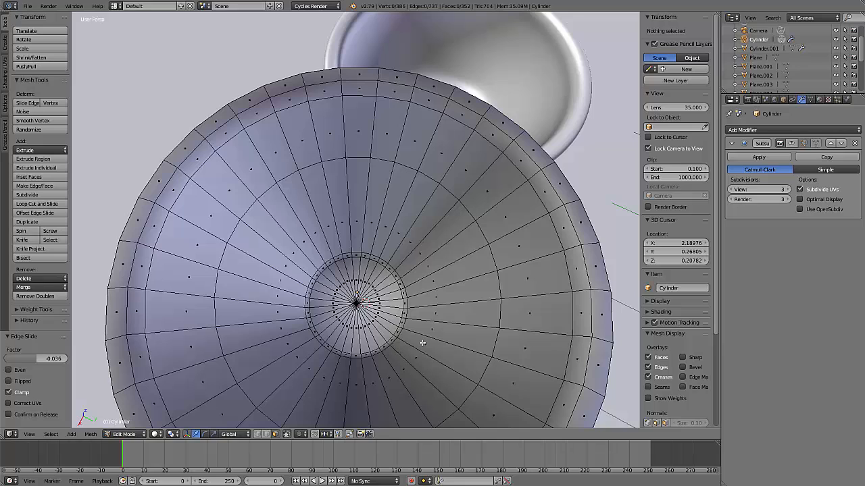
key("b")
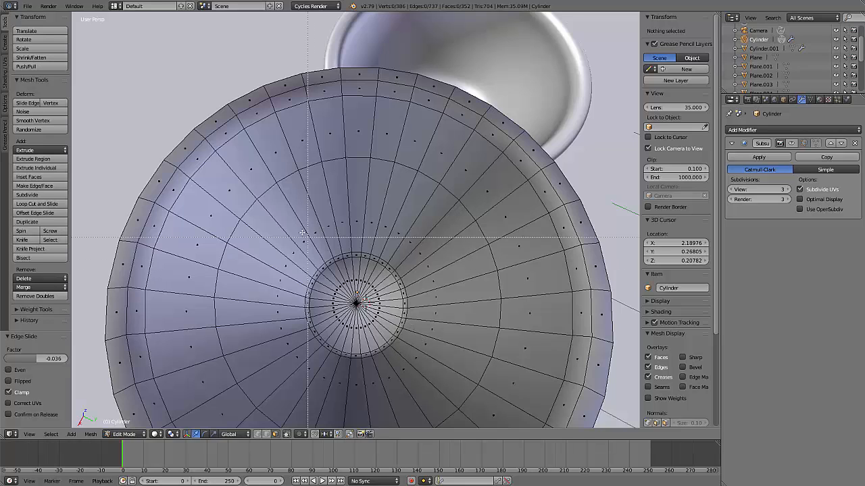
left_click_drag(263, 214, 263, 214)
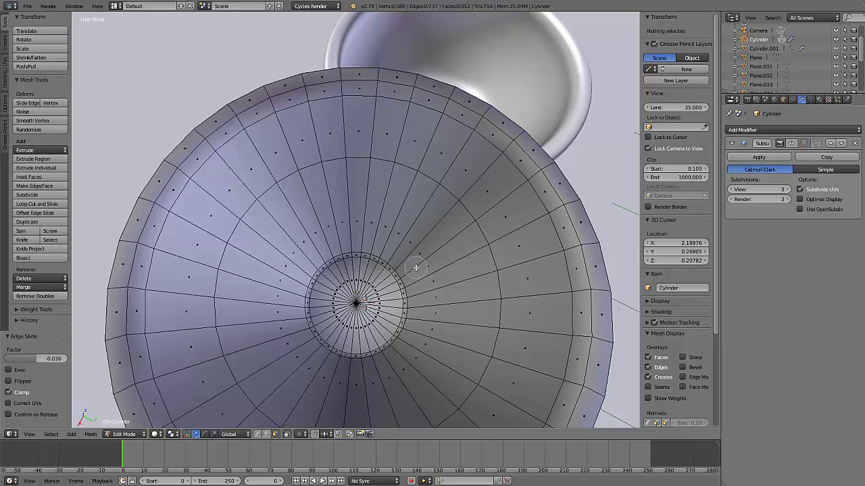
key("c")
scroll(416, 268, "down", 5)
scroll(416, 267, "down", 1)
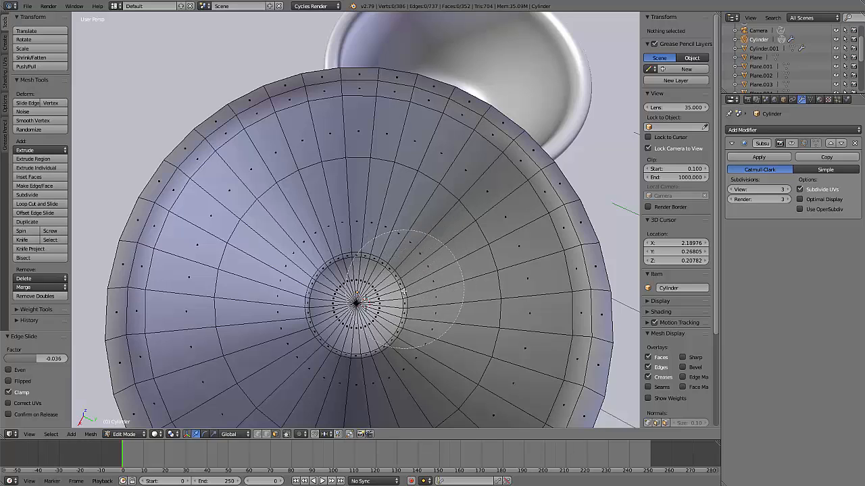
scroll(400, 278, "up", 3)
mouse_move(412, 275)
left_mouse_down()
mouse_move(399, 258)
mouse_move(313, 259)
mouse_move(295, 317)
mouse_move(341, 362)
mouse_move(394, 349)
left_mouse_up()
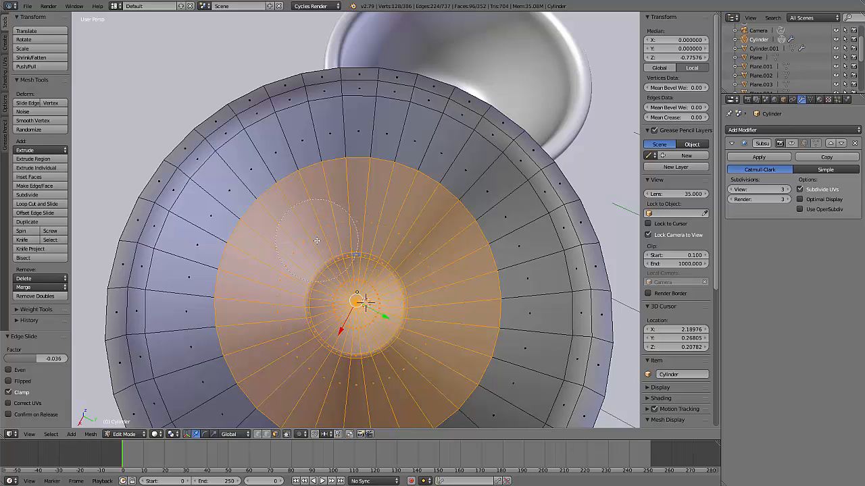
key("Escape")
Display the glass as wireframe in front orthographic view
middle_click_drag(427, 326, 460, 292)
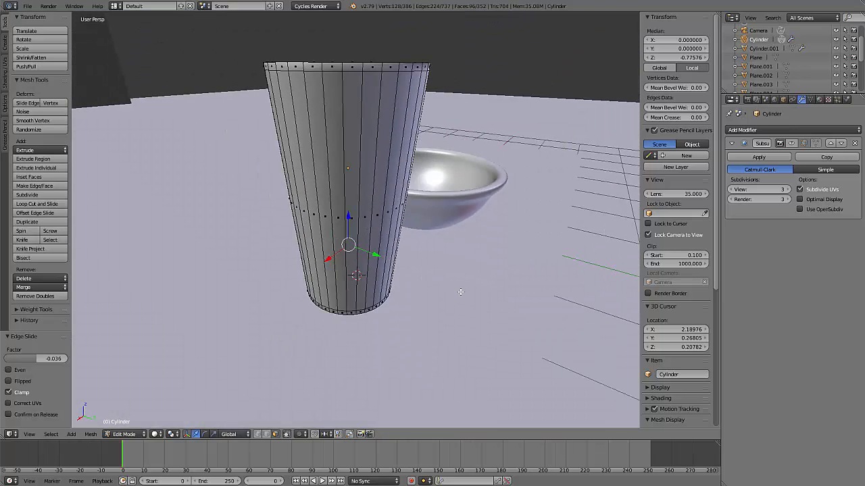
key("KP_1")
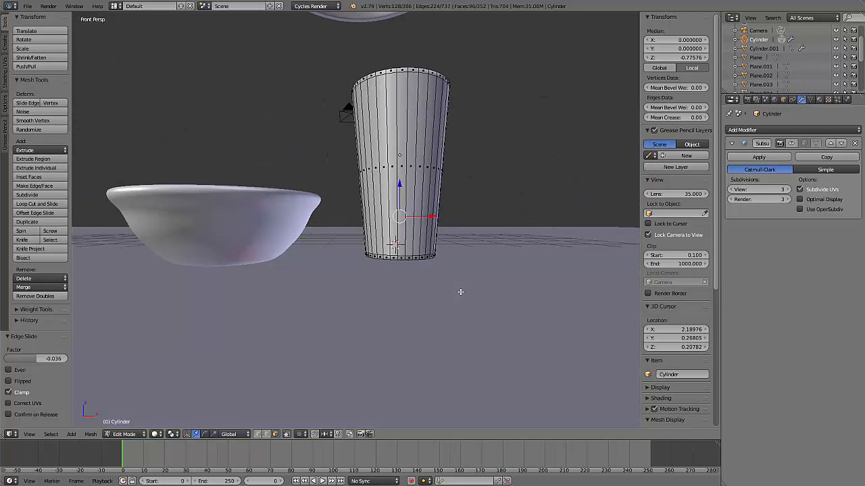
key("KP_5")
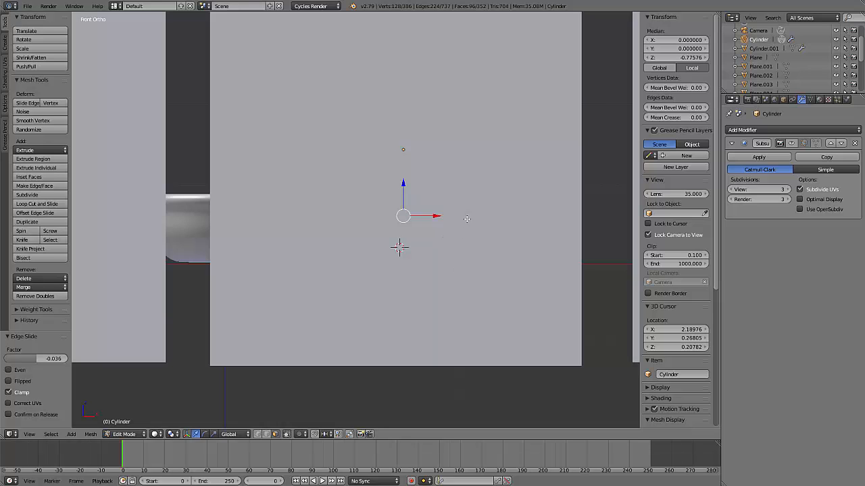
key("z")
scroll(455, 200, "up", 3)
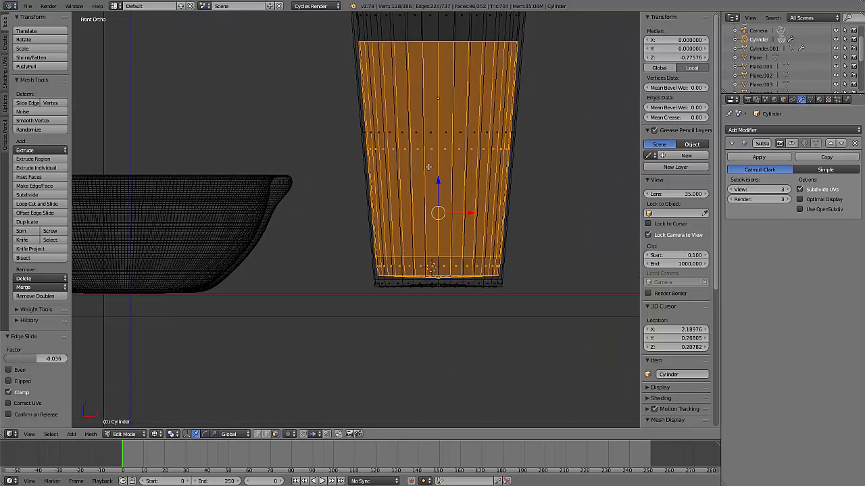
scroll(410, 231, "down", 1)
middle_click_drag(410, 231, 407, 212, "shift")
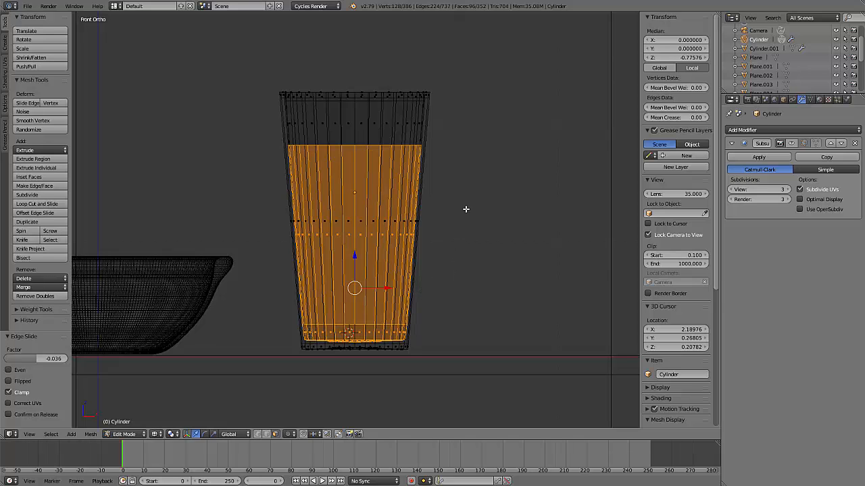
Duplicate the selected inner faces and raise the copy about 2.409 along the Z axis, above the glass
key("shift+d")
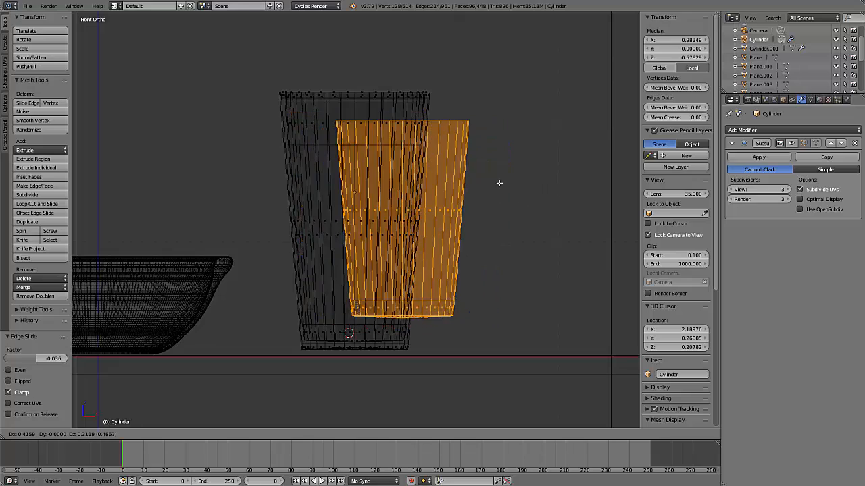
key("z")
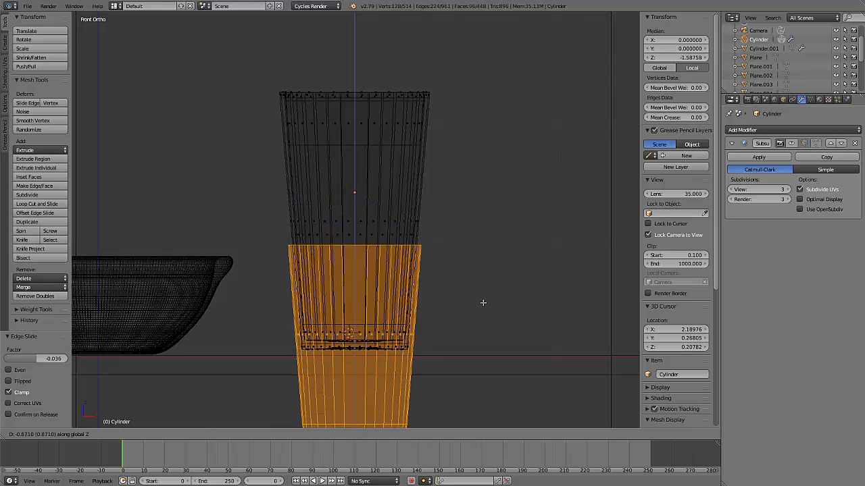
left_click(473, 346)
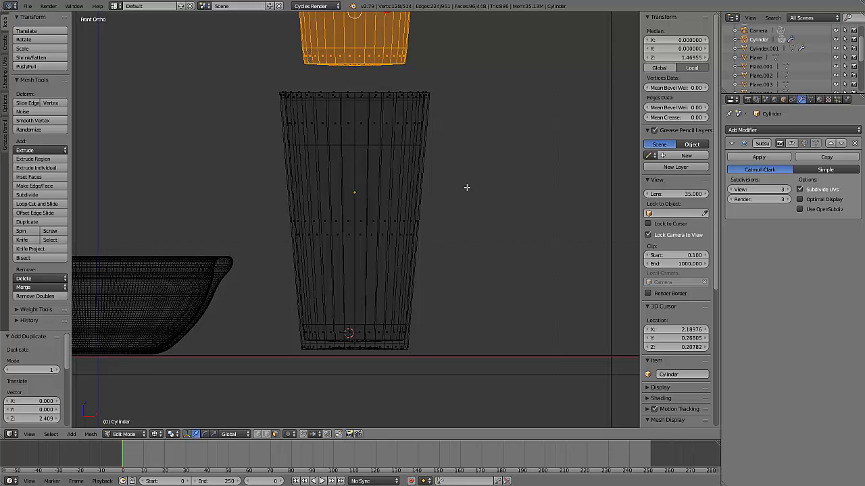
Separate the duplicated faces above the glass into their own object
scroll(466, 187, "down", 6)
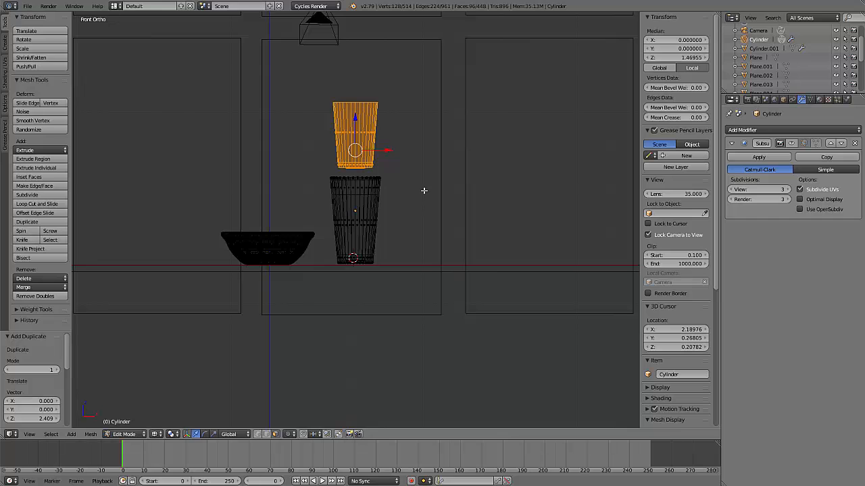
key("KP_Decimal")
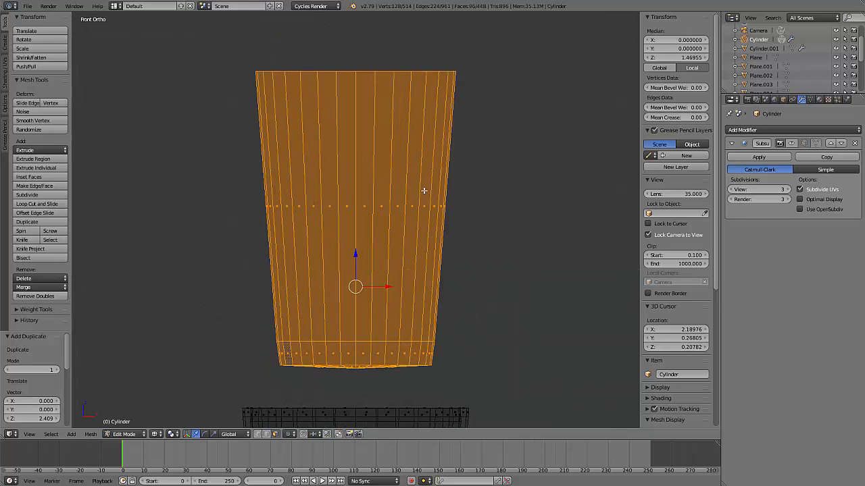
scroll(458, 256, "down", 4)
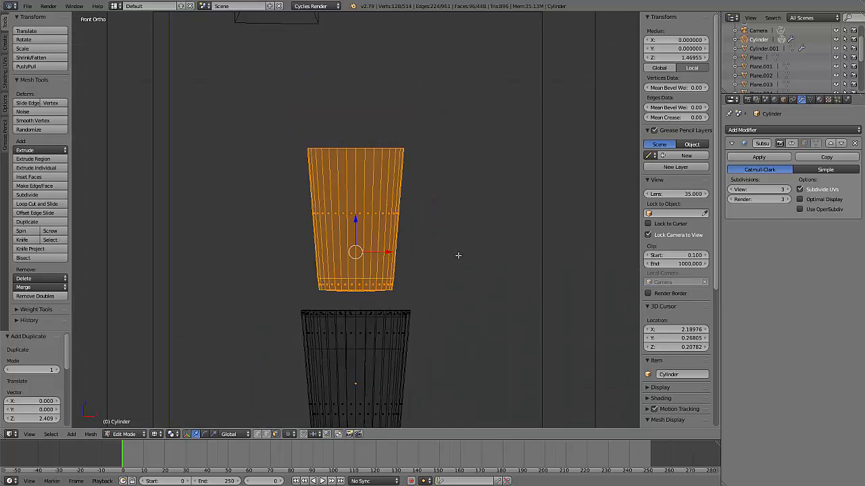
scroll(458, 255, "up", 4)
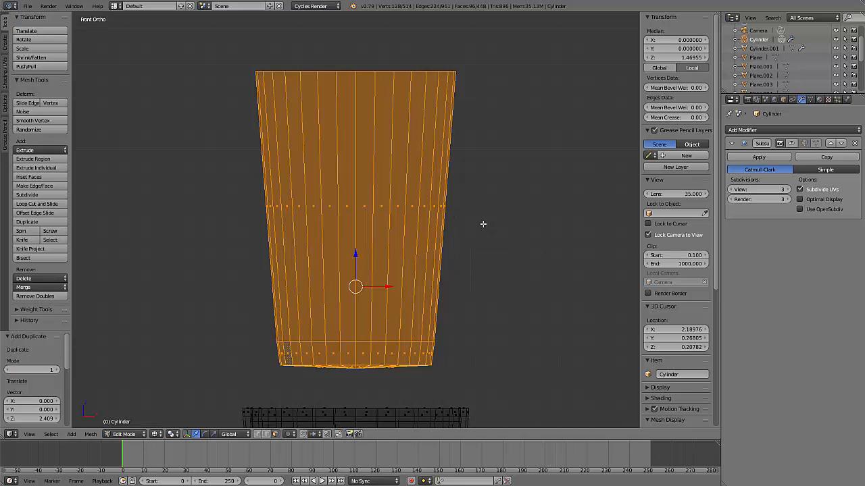
scroll(479, 272, "down", 4)
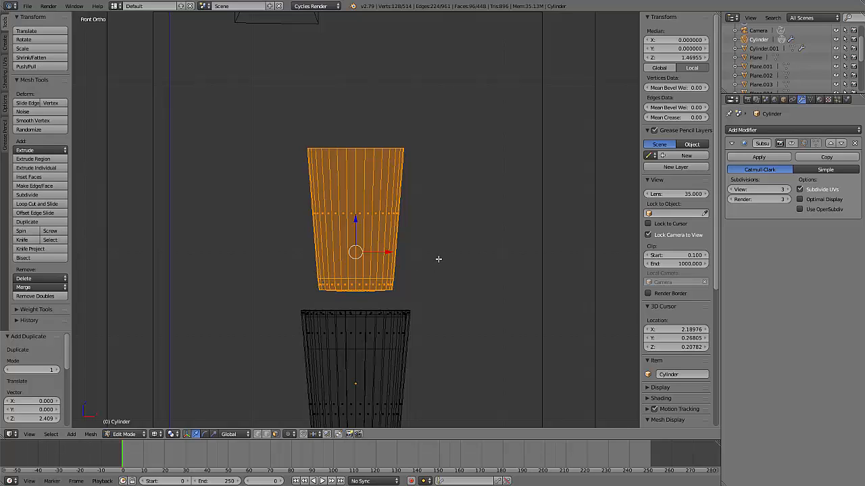
key("p")
key("p")
left_click(433, 276)
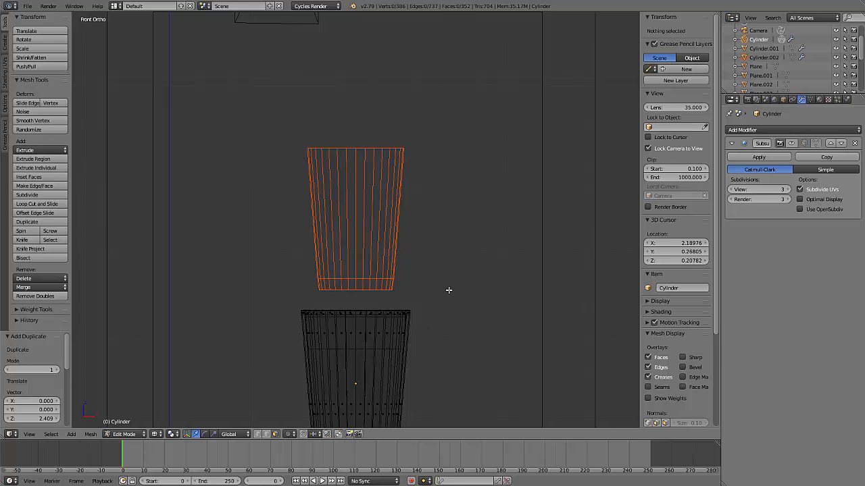
Return to Object Mode with solid shading and select the separated piece above the glass
key("Tab")
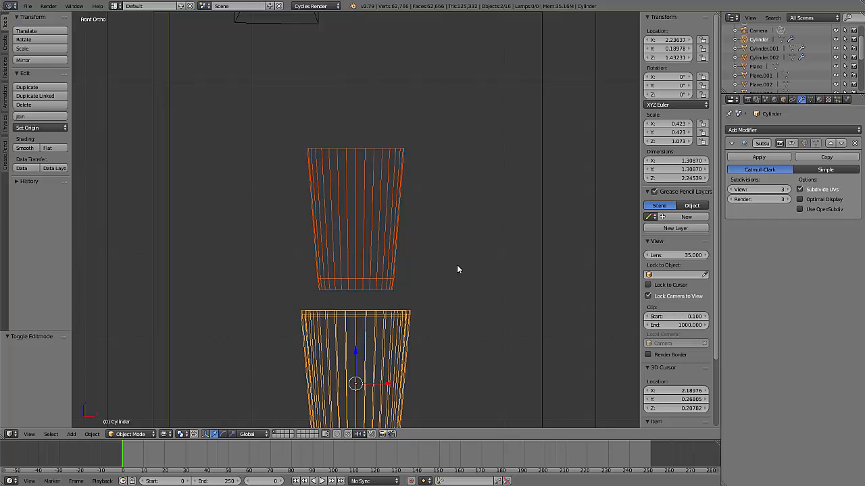
key("shift+z")
middle_click_drag(519, 274, 446, 285)
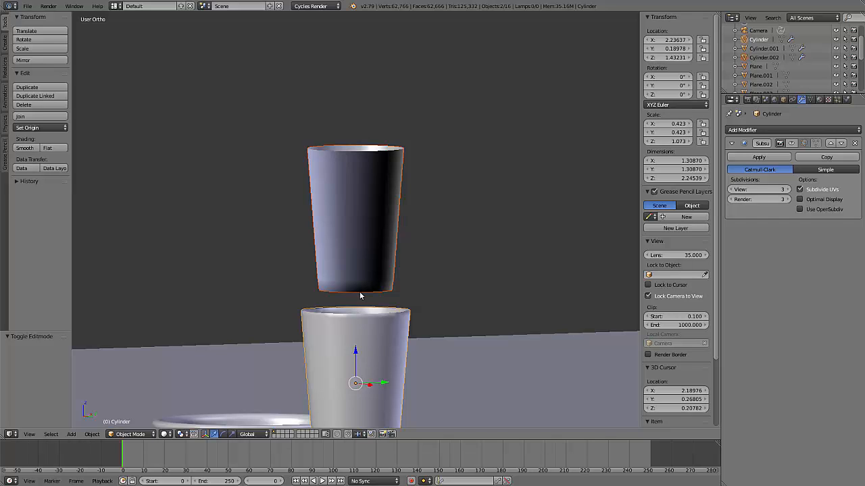
right_click(360, 244)
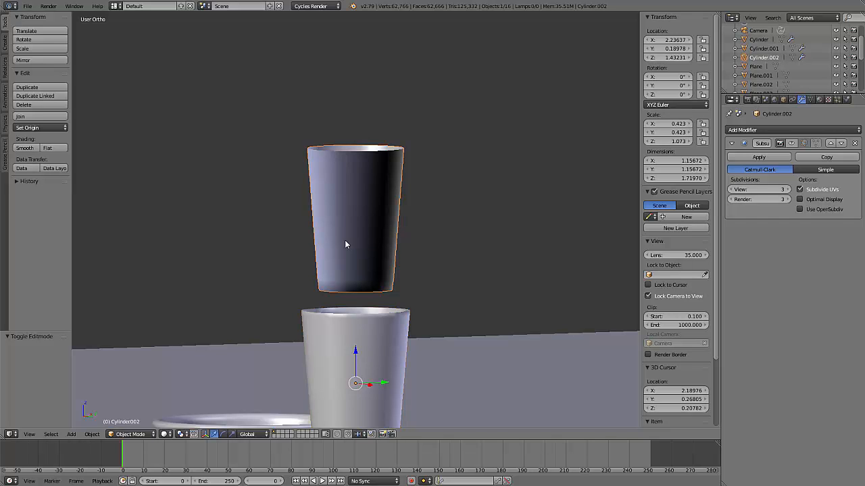
Examine the separated piece in wireframe from the front, then return to solid shading and an angled view
middle_click_drag(359, 223, 435, 236)
key("KP_1")
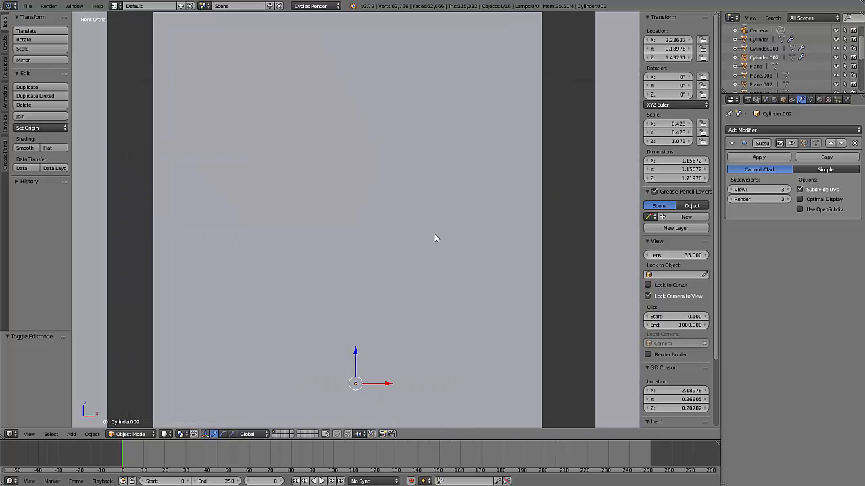
key("z")
scroll(418, 214, "up", 3)
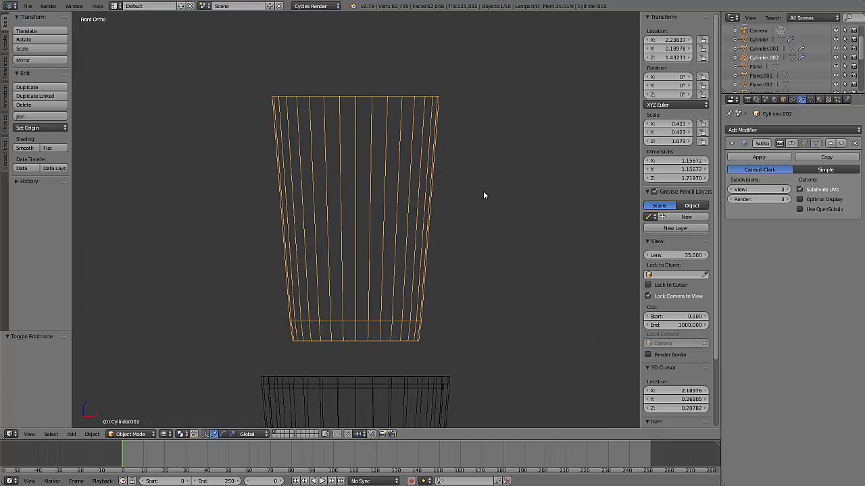
scroll(481, 195, "down", 4)
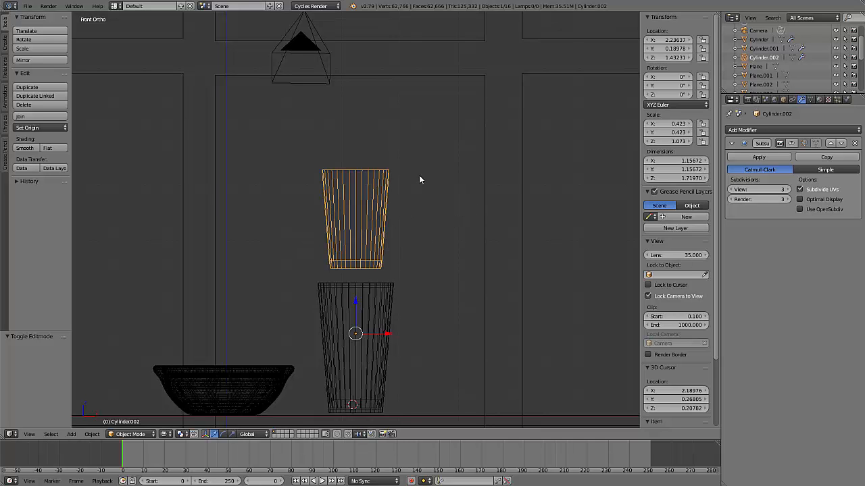
key("z")
middle_click_drag(450, 180, 364, 213)
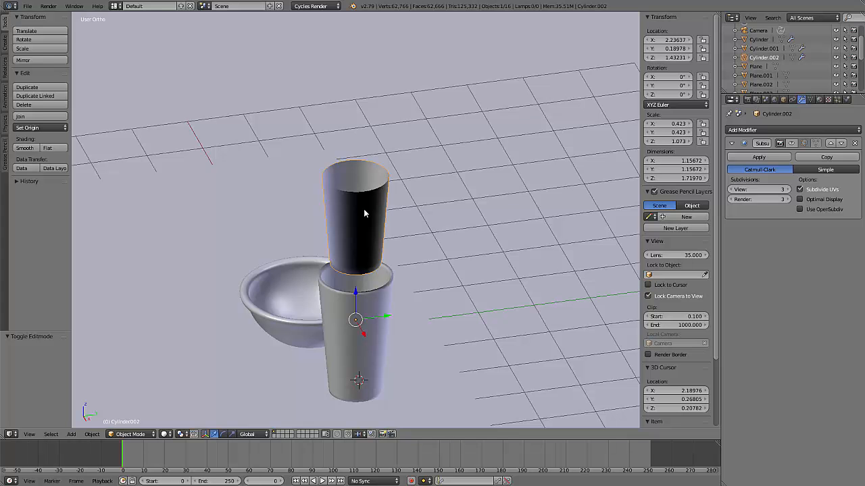
Compare the orthographic and perspective views, then examine the separated piece's inner and outer shading in perspective
key("KP_5")
scroll(364, 210, "up", 3)
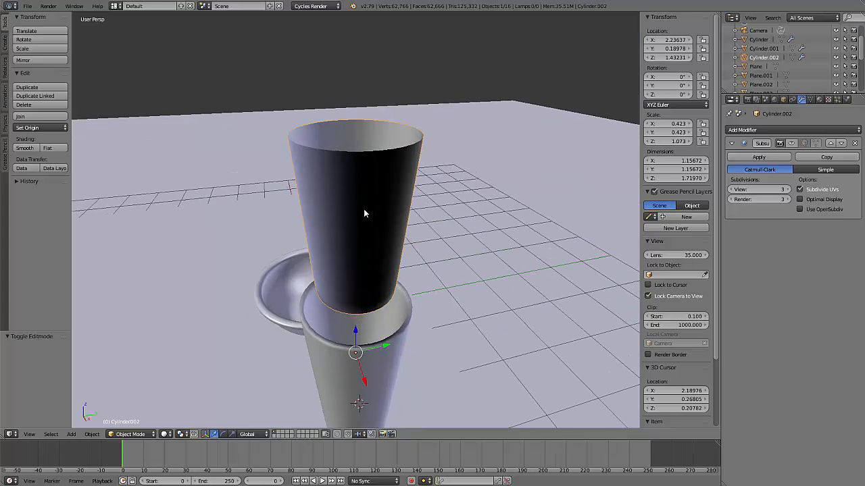
middle_click_drag(391, 184, 361, 165)
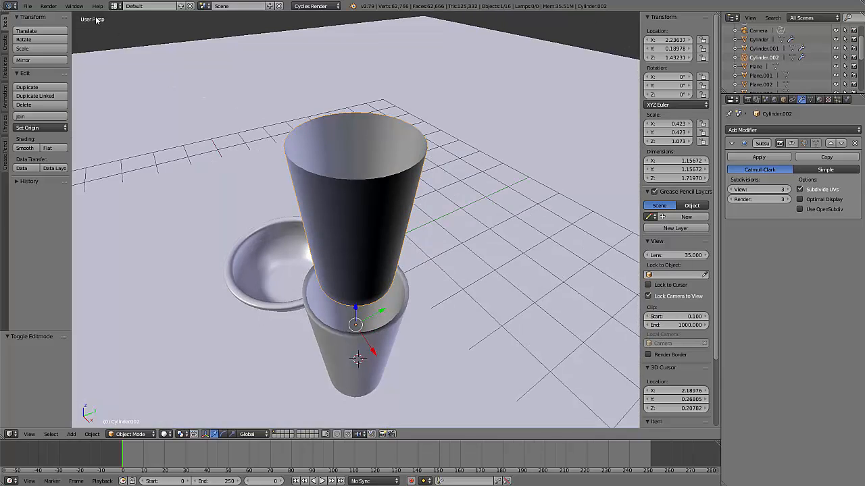
key("KP_5")
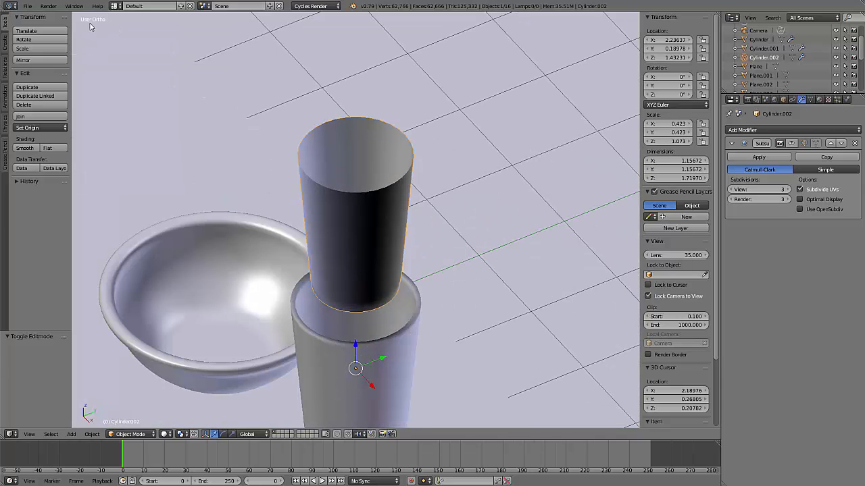
key("KP_5")
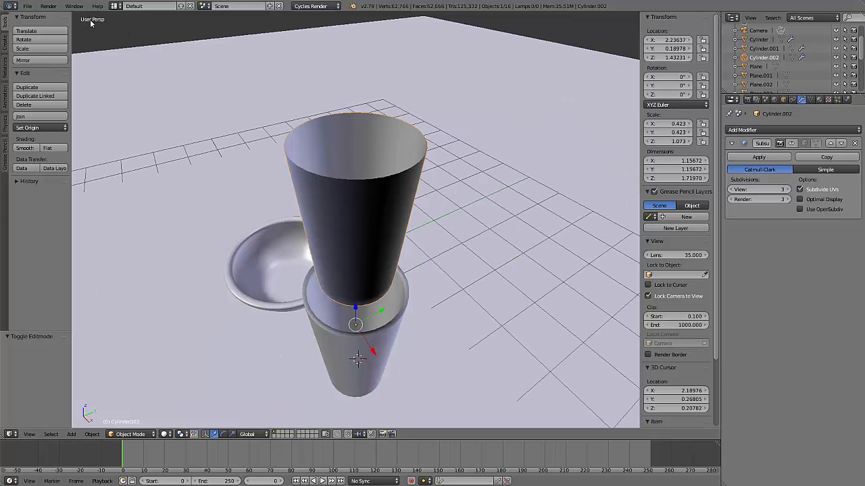
middle_click_drag(396, 211, 414, 328)
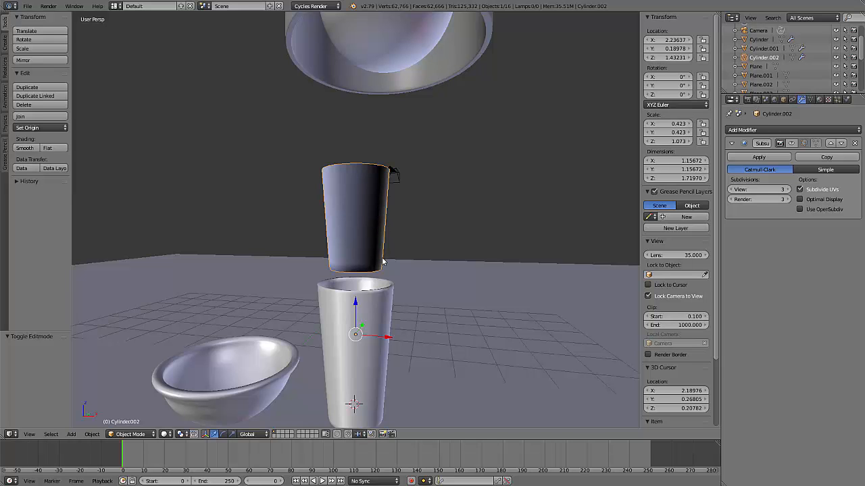
middle_click_drag(382, 261, 403, 355)
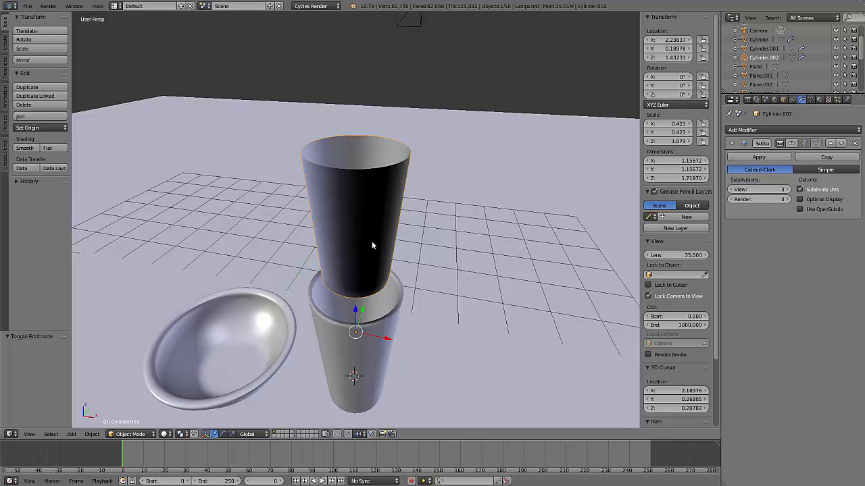
middle_click_drag(371, 244, 427, 221)
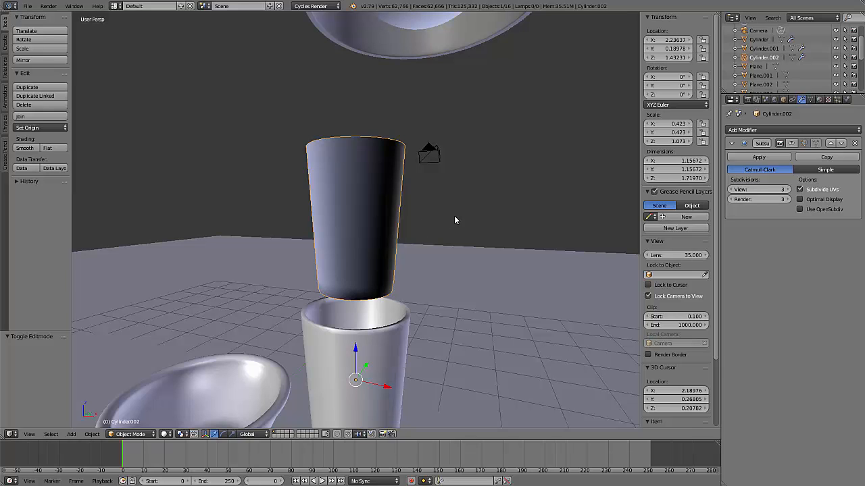
Flip the normals of all the separated piece's faces in Edit Mode, then check its shading in Object Mode
key("Tab")
key("a")
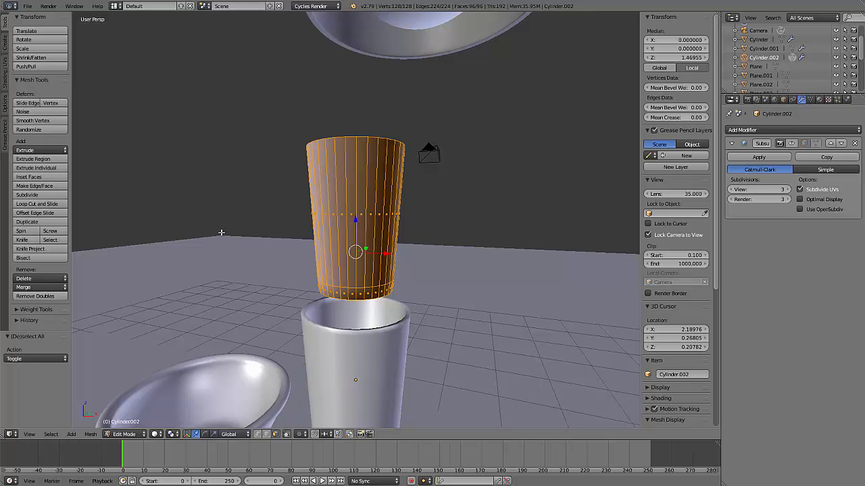
key("space")
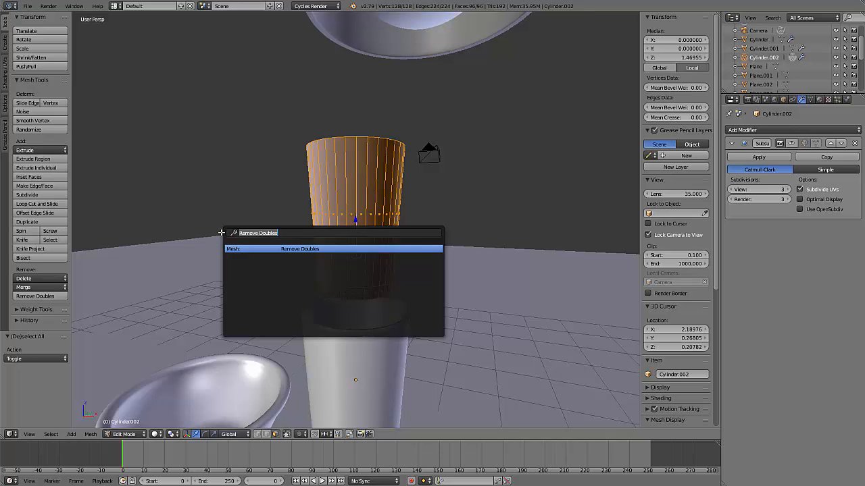
type("normal")
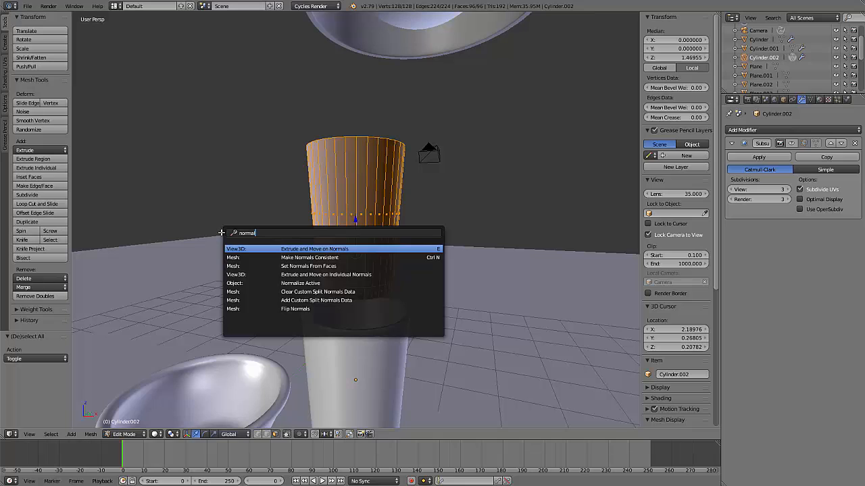
left_click(307, 309)
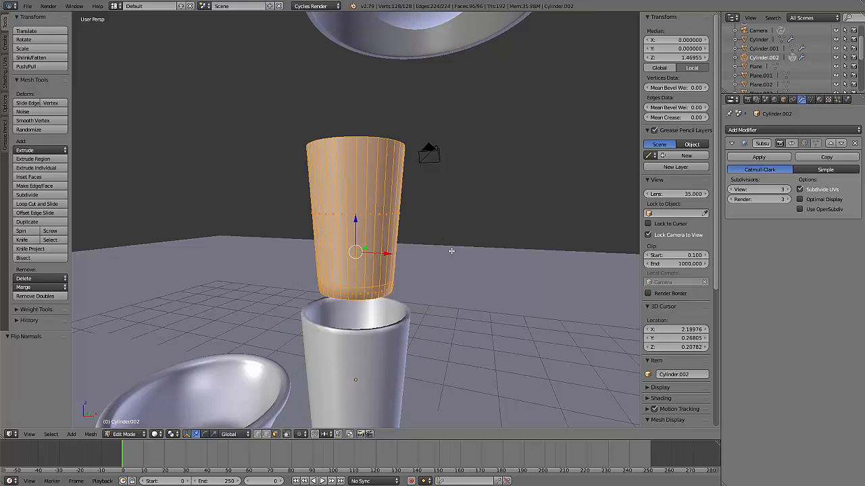
key("Tab")
middle_click_drag(462, 289, 420, 290)
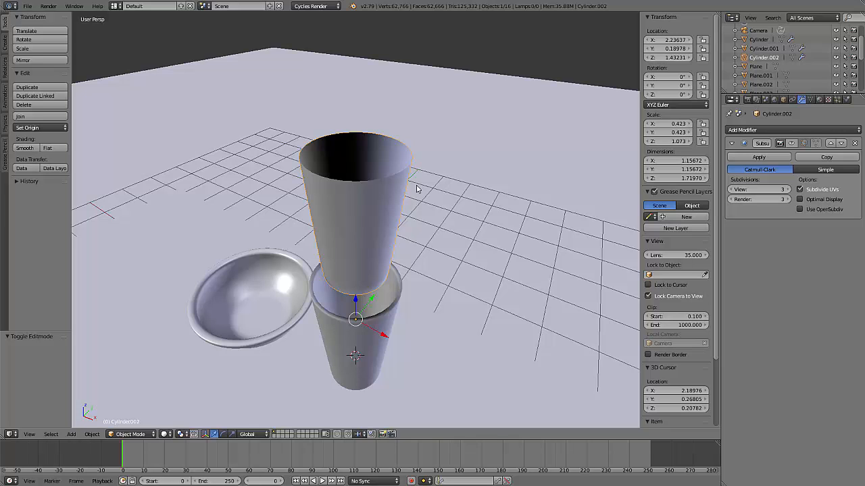
mouse_move(417, 189)
middle_mouse_down()
mouse_move(407, 209)
mouse_move(411, 191)
middle_mouse_up()
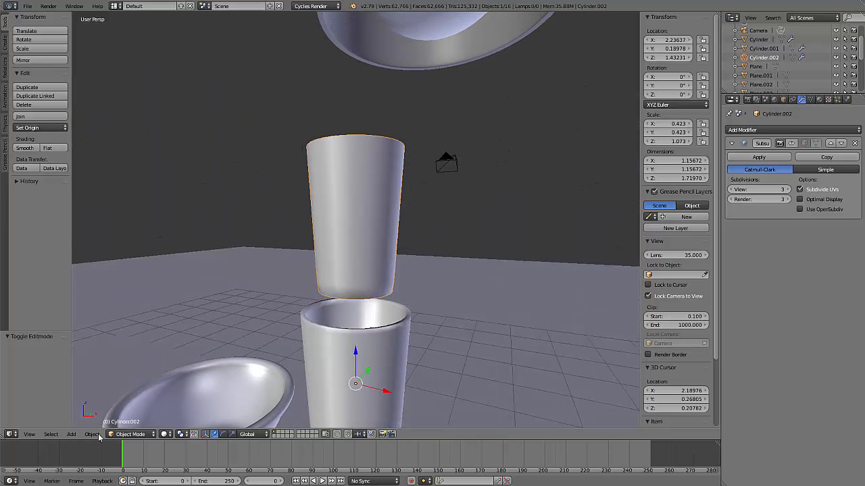
Look up the Flip Normals option among the mesh's normals commands in Edit Mode, then return to Object Mode
key("Tab")
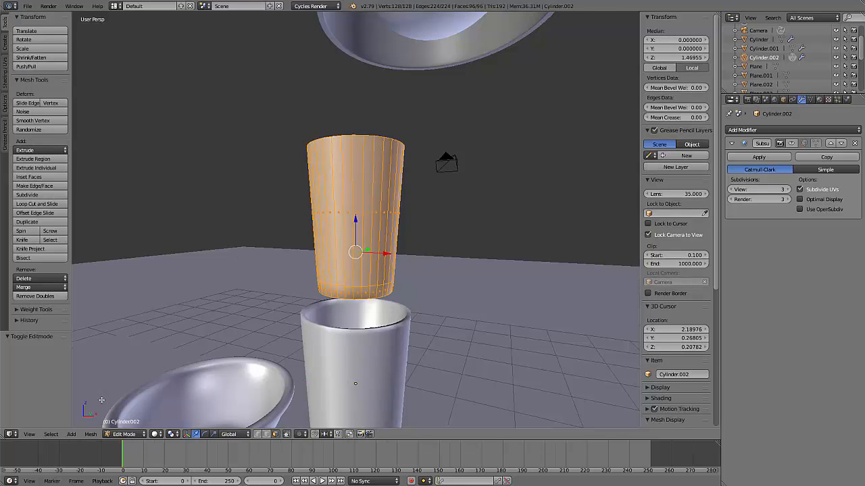
left_click(90, 435)
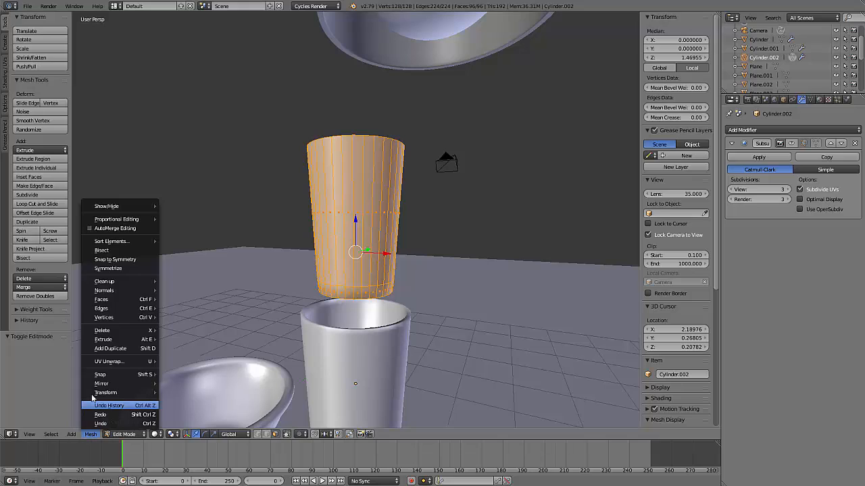
mouse_move(110, 291)
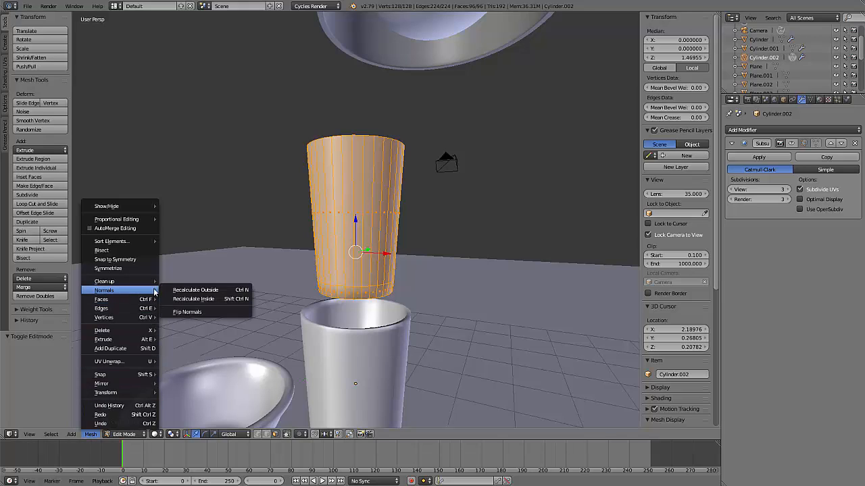
left_click(210, 313)
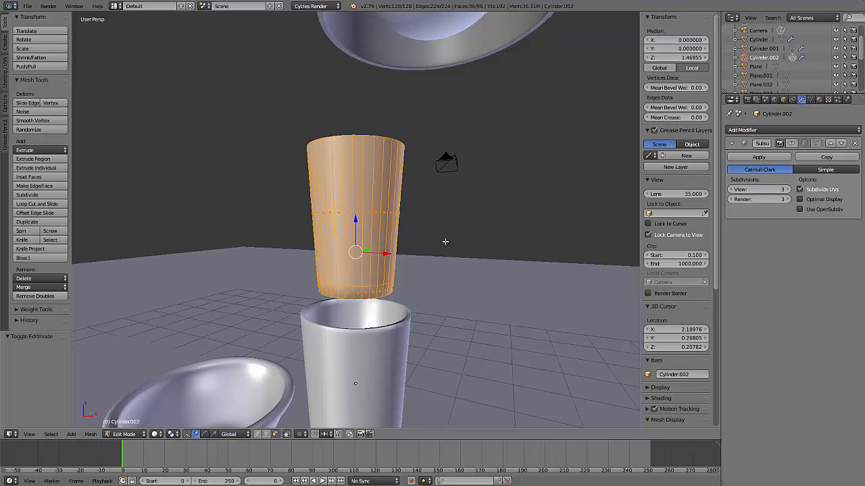
middle_click_drag(444, 243, 361, 134)
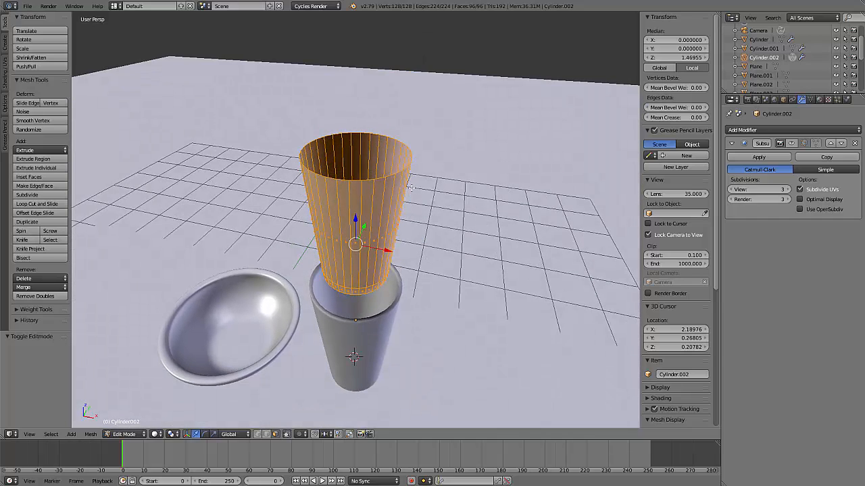
key("Tab")
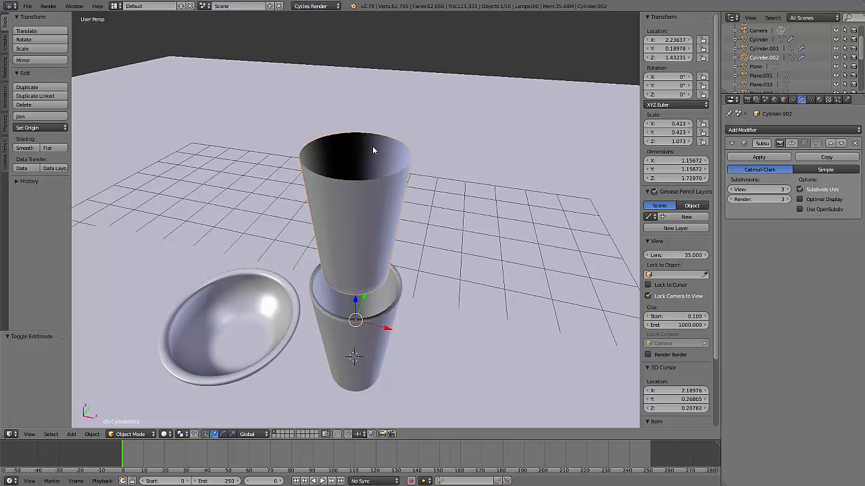
Extrude the separated piece's top rim edge loop in Edit Mode and scale it inward almost to the centre, capping the opening
key("Tab")
middle_click_drag(402, 167, 403, 179)
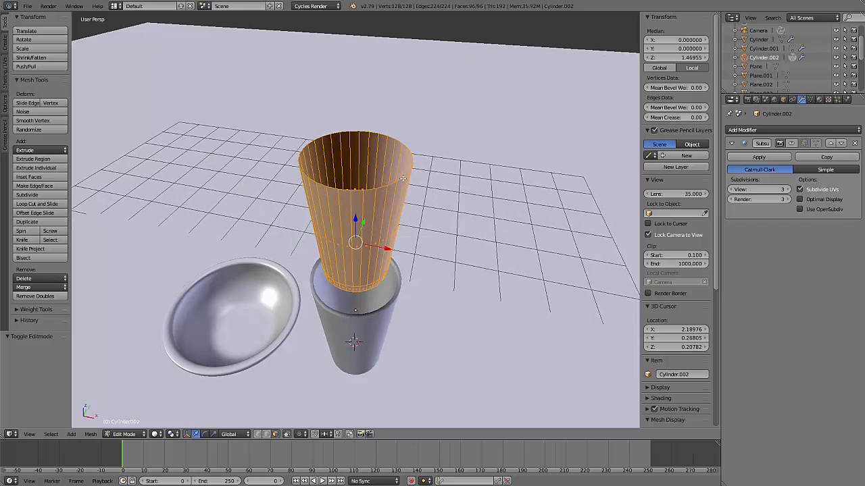
left_click(265, 434)
key("a")
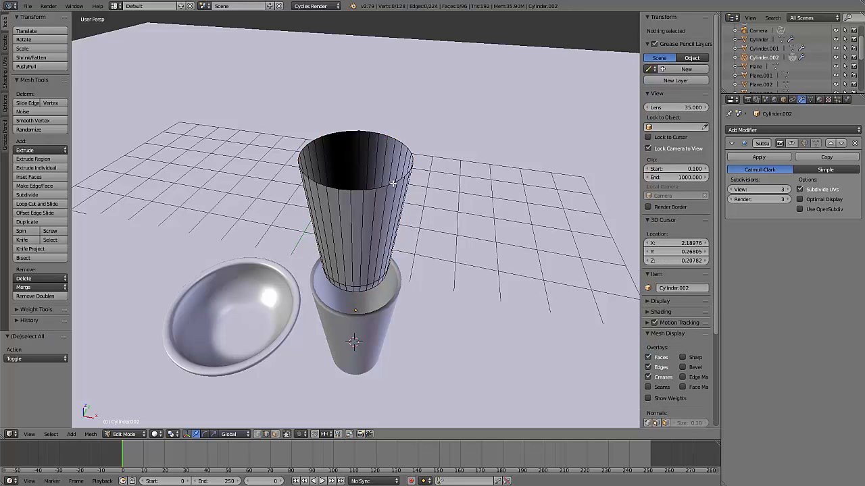
right_click(392, 183, "alt")
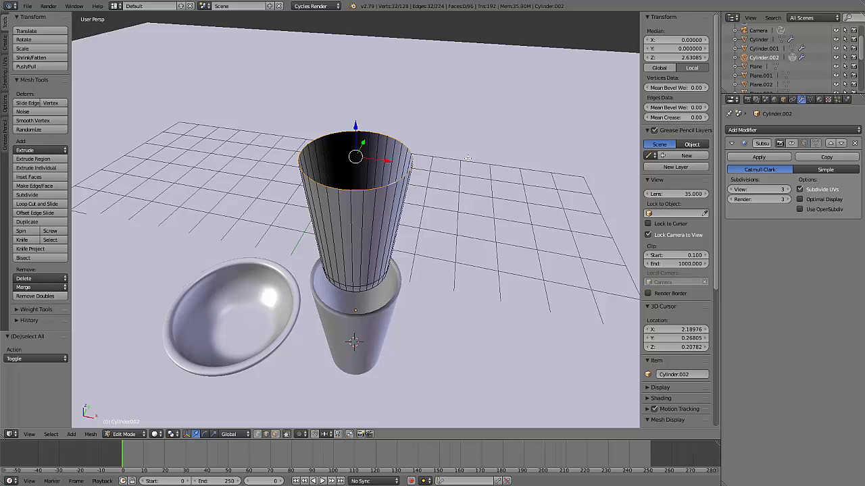
key("e")
type("s")
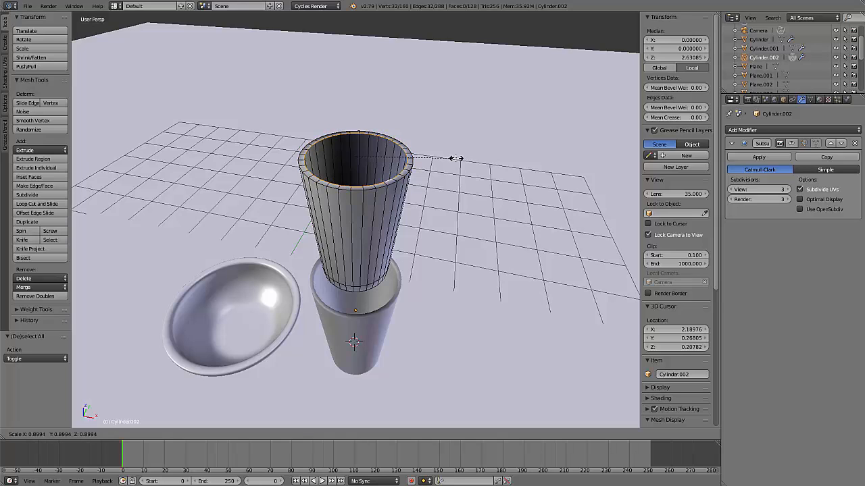
type("0")
key("Return")
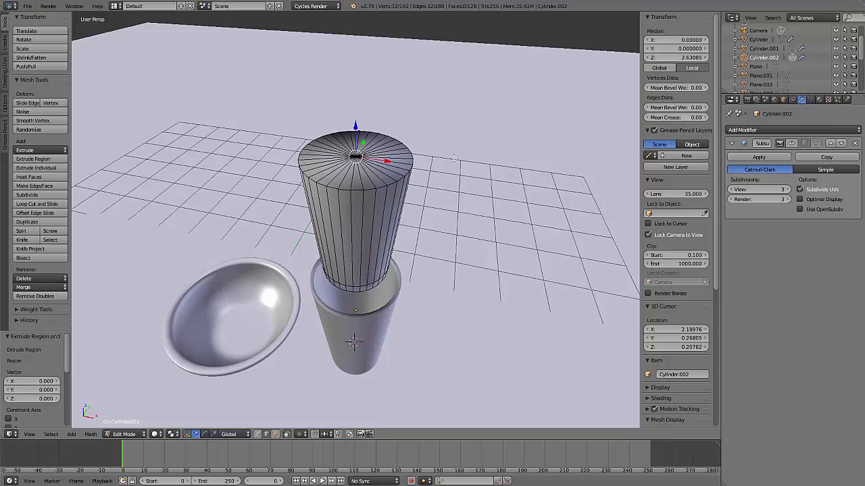
middle_click_drag(407, 196, 417, 161)
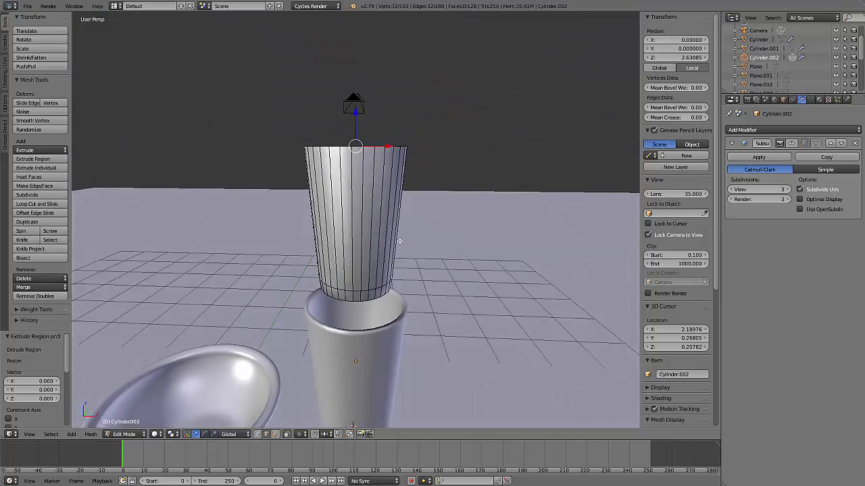
middle_click_drag(399, 242, 429, 205)
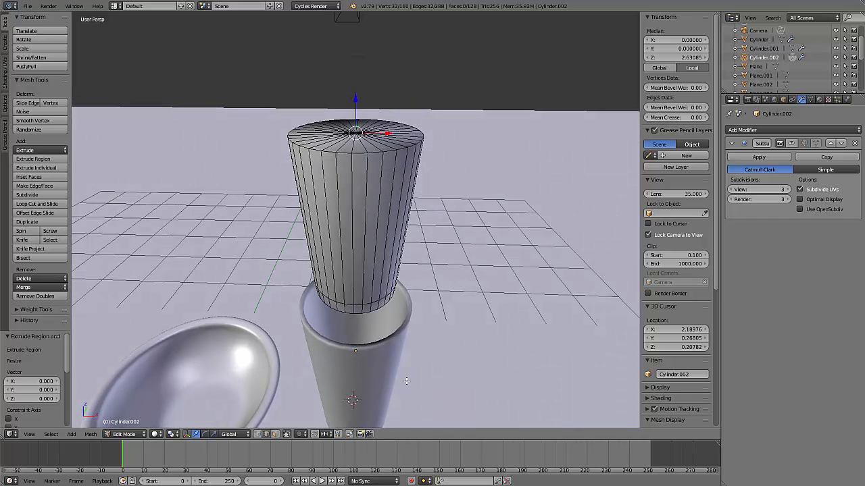
In Object Mode, turn on the Subdivision Surface modifier's viewport display for the capped piece and the glass below it
key("Tab")
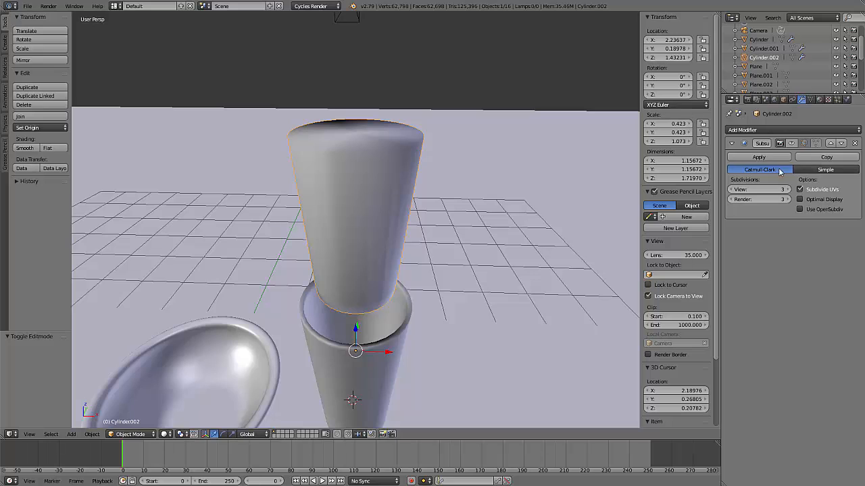
middle_click_drag(350, 227, 414, 253)
middle_click_drag(381, 364, 308, 304)
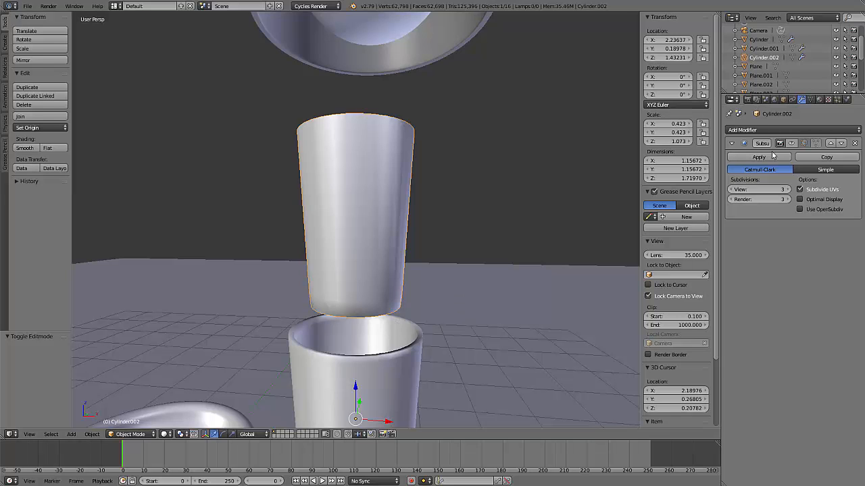
left_click(792, 144)
left_click(792, 143)
left_click(792, 143)
middle_click_drag(551, 206, 537, 233)
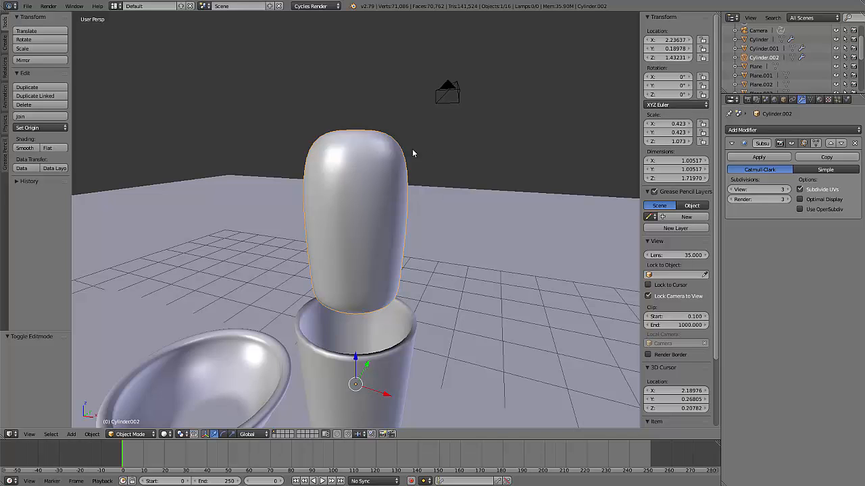
middle_click_drag(411, 151, 349, 307)
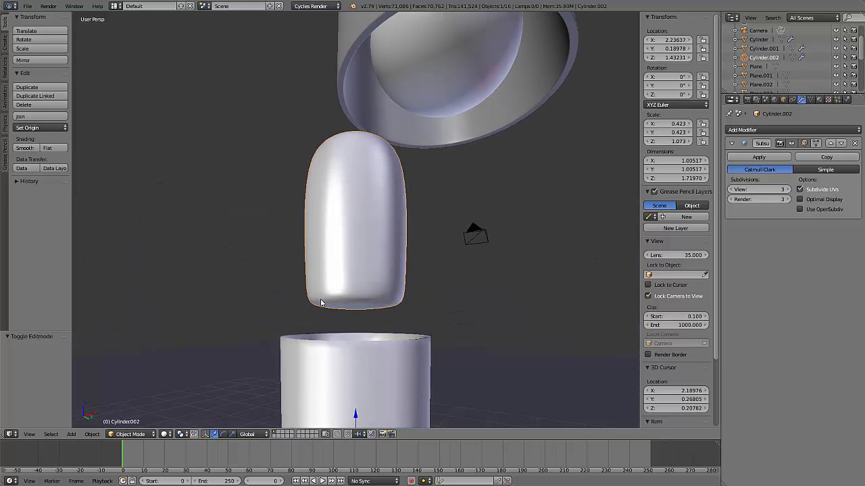
right_click(415, 369)
left_click(791, 143)
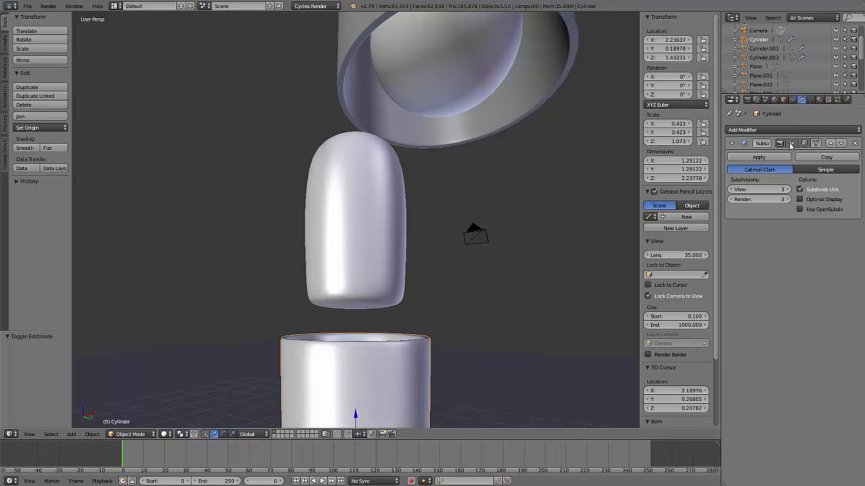
Add a loop cut around the side of the capped piece in Edit Mode and slide it up to the top rim
middle_click_drag(451, 315, 364, 219)
right_click(363, 219)
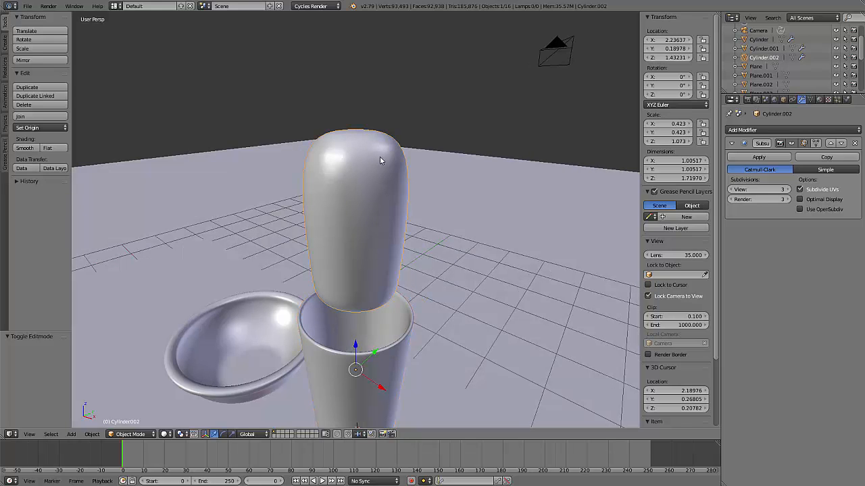
key("Tab")
middle_click_drag(438, 204, 411, 189)
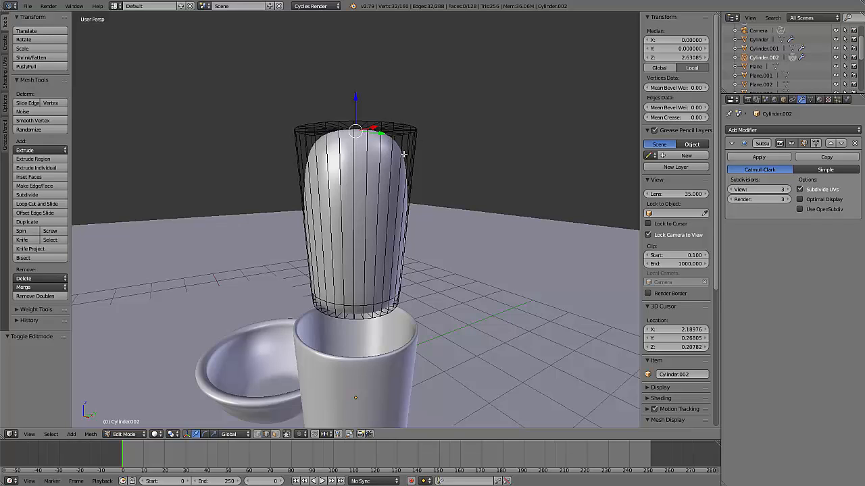
key("ctrl+r")
left_click(410, 195)
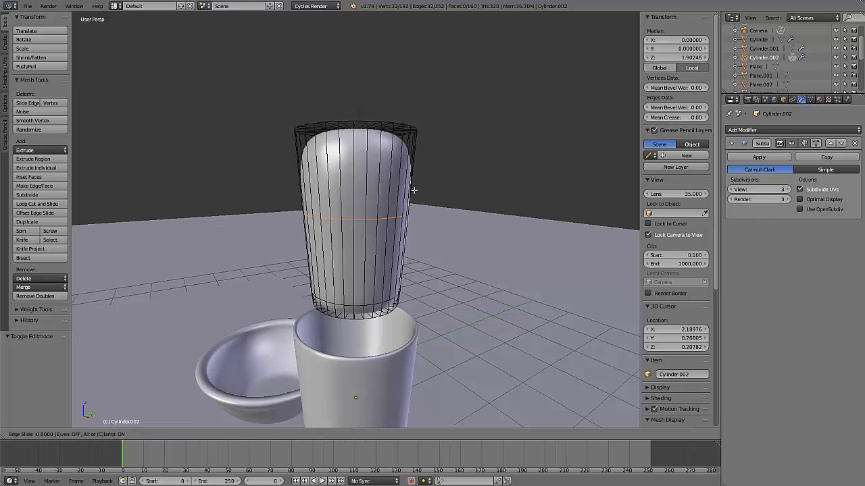
left_click(427, 110)
Add another loop cut on the piece's top cap, slide it outward to the rim, and return to Object Mode
middle_click_drag(428, 108, 403, 208)
scroll(448, 177, "up", 2)
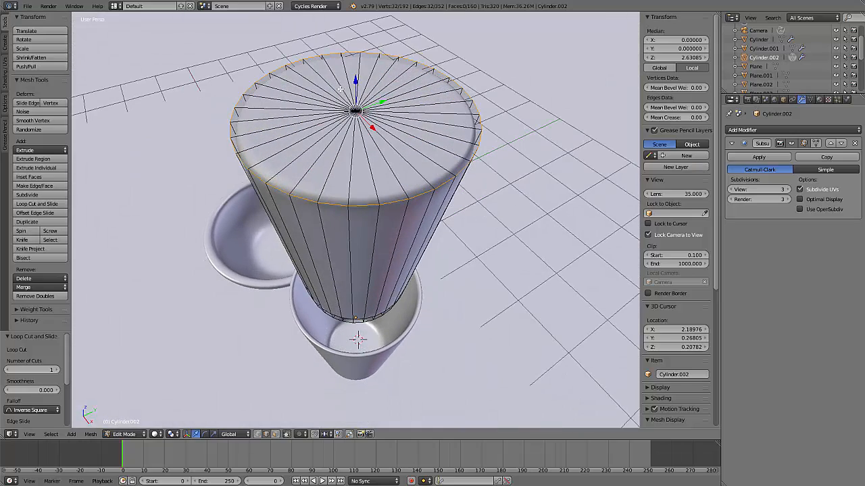
key("ctrl+r")
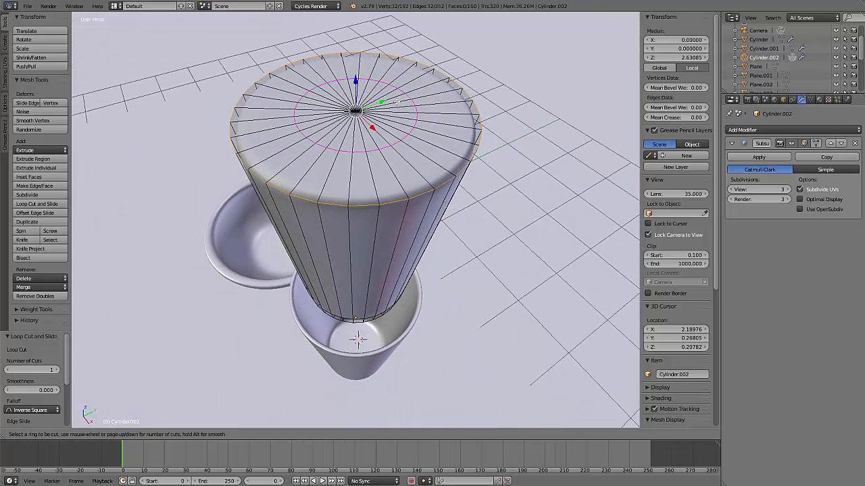
left_click(396, 101)
left_click(471, 109)
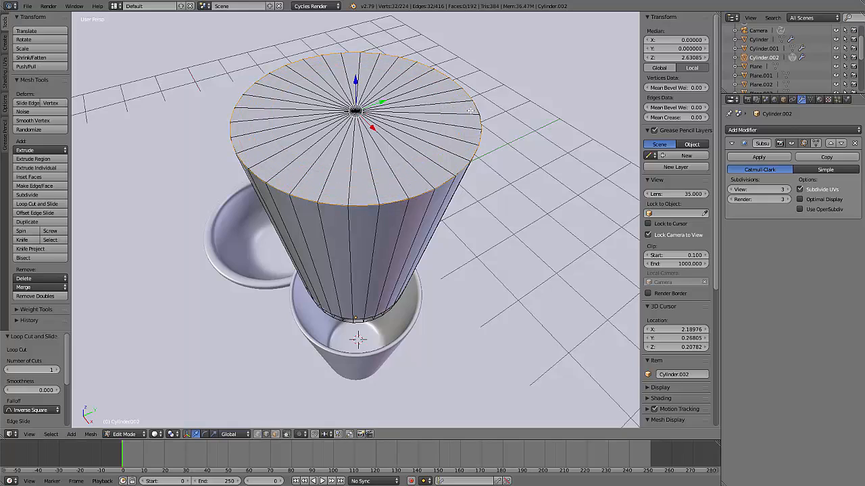
middle_click_drag(481, 218, 457, 187)
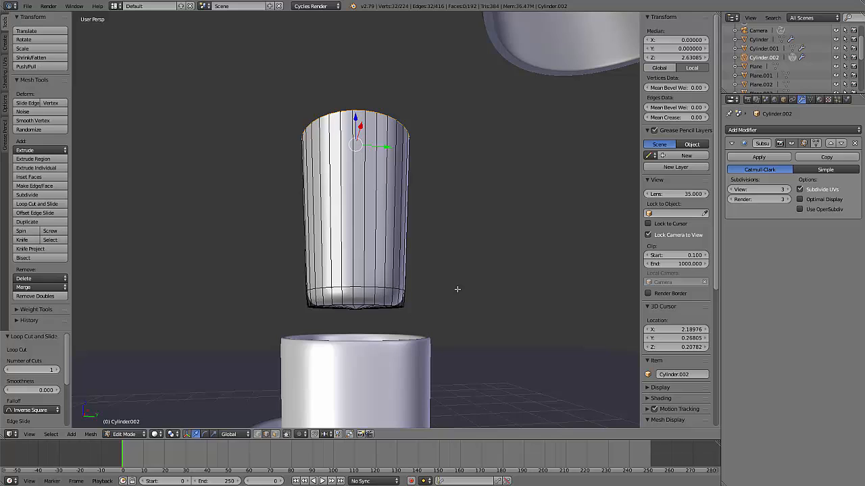
middle_click_drag(457, 290, 460, 334)
key("Tab")
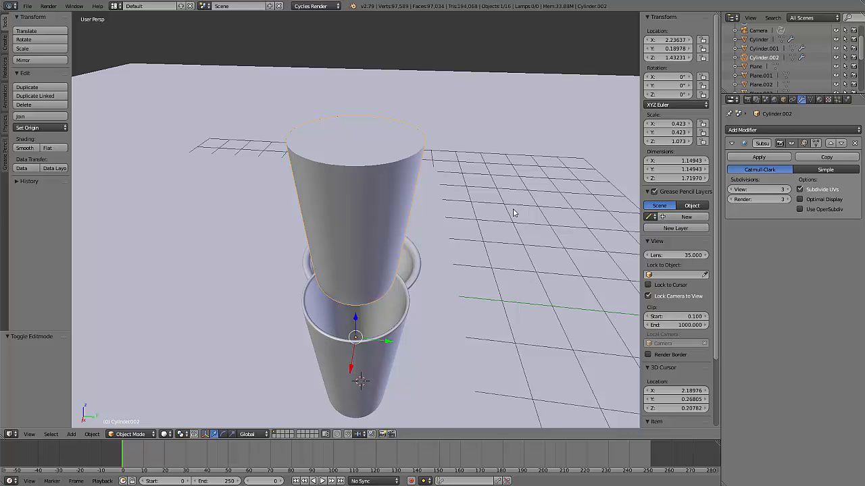
Compare the materials assigned to the capped piece and the glass below it
left_click(820, 99)
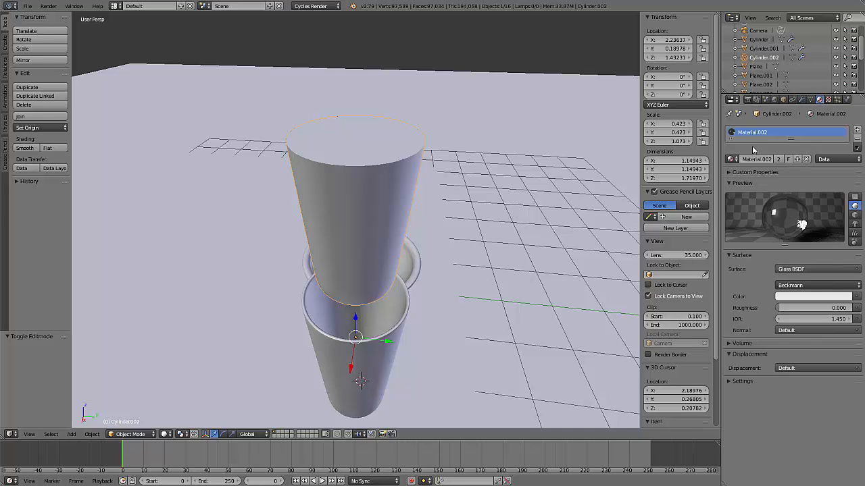
middle_click_drag(552, 234, 549, 207)
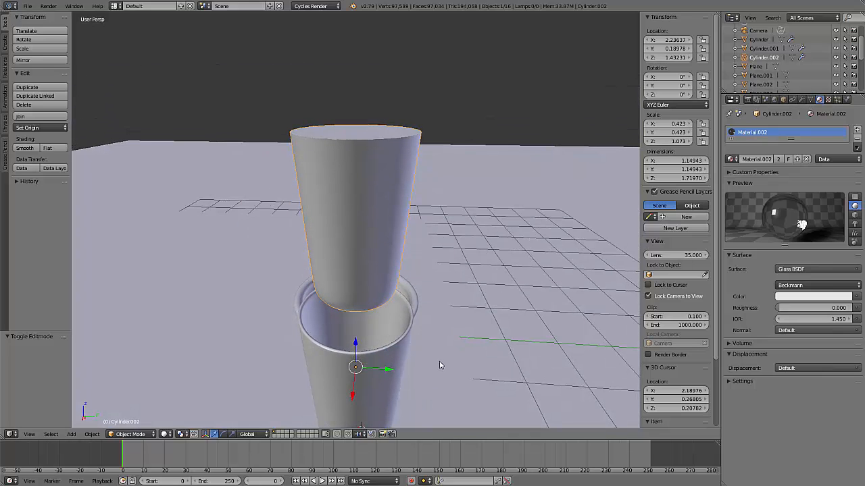
right_click(402, 363)
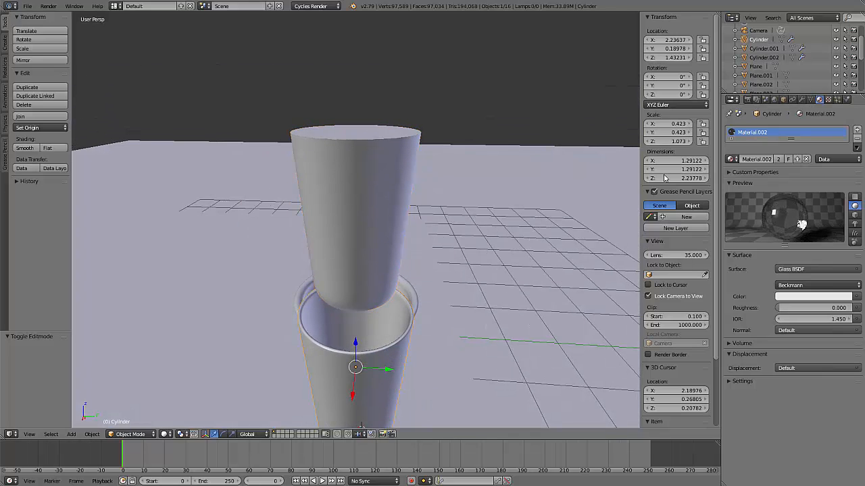
right_click(377, 217)
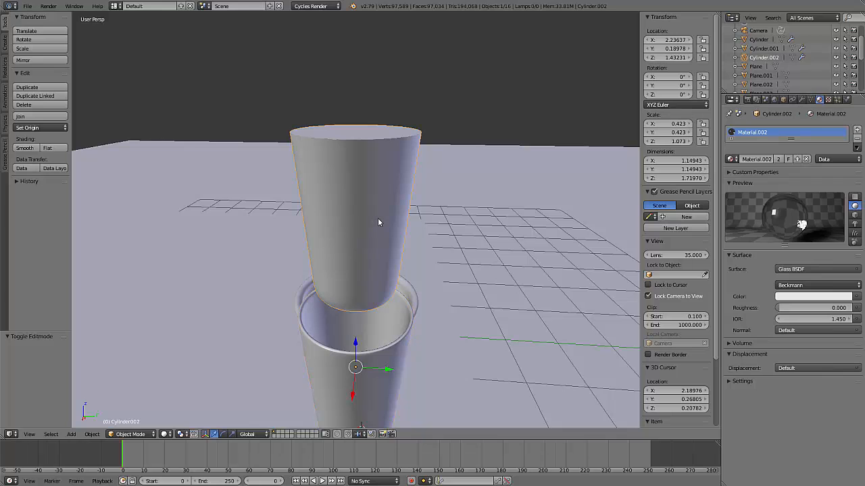
right_click(399, 354)
right_click(373, 243)
In a front orthographic wireframe view, lower the capped piece about 0.45 along Z into the glass's opening
middle_click_drag(449, 285, 407, 267)
scroll(446, 268, "down", 3)
middle_click_drag(481, 267, 370, 237)
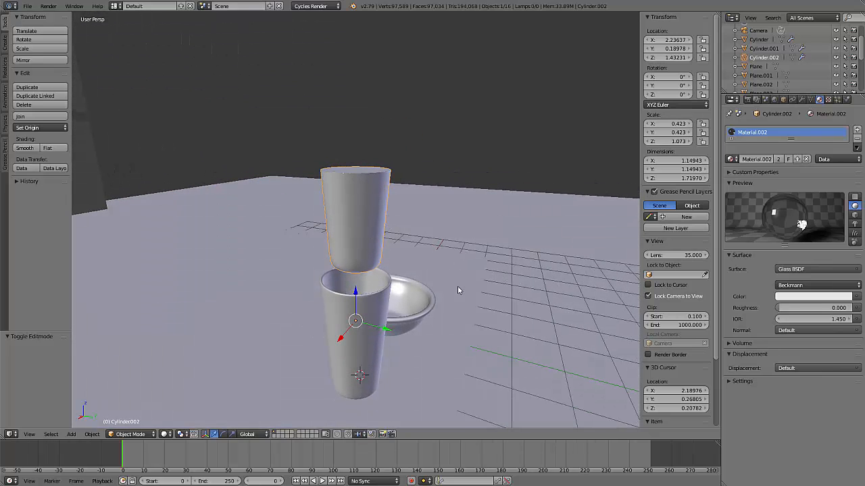
middle_click_drag(462, 297, 464, 281)
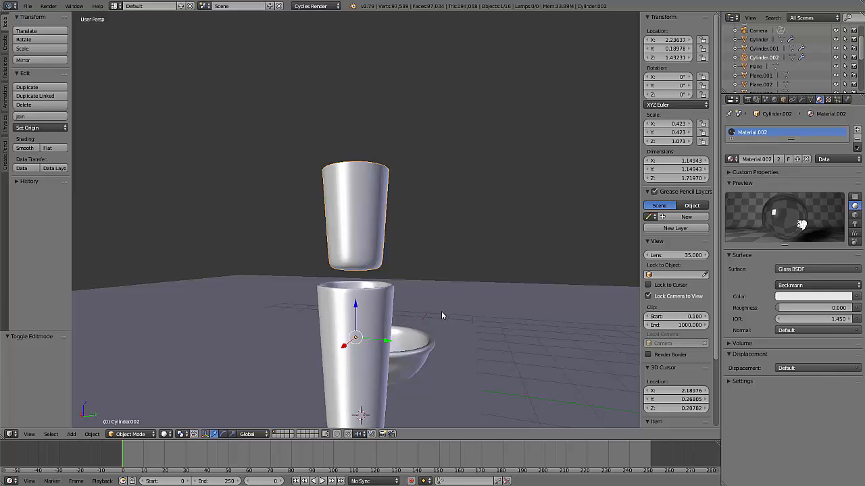
key("KP_1")
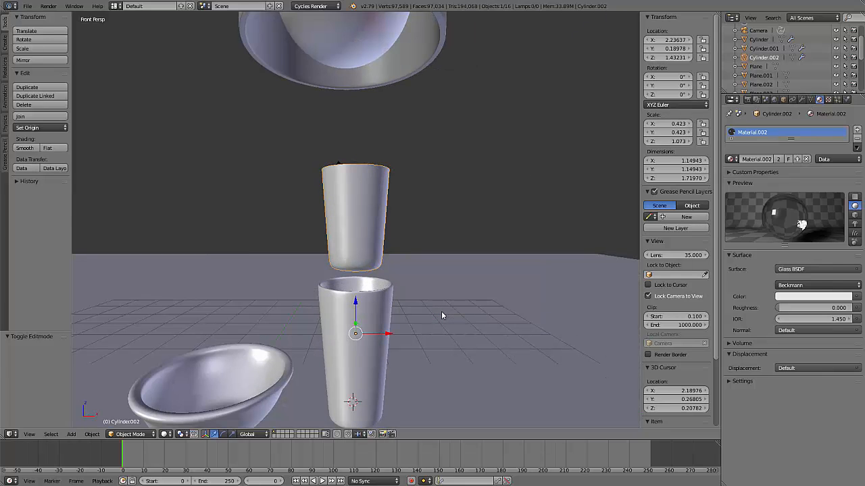
key("KP_5")
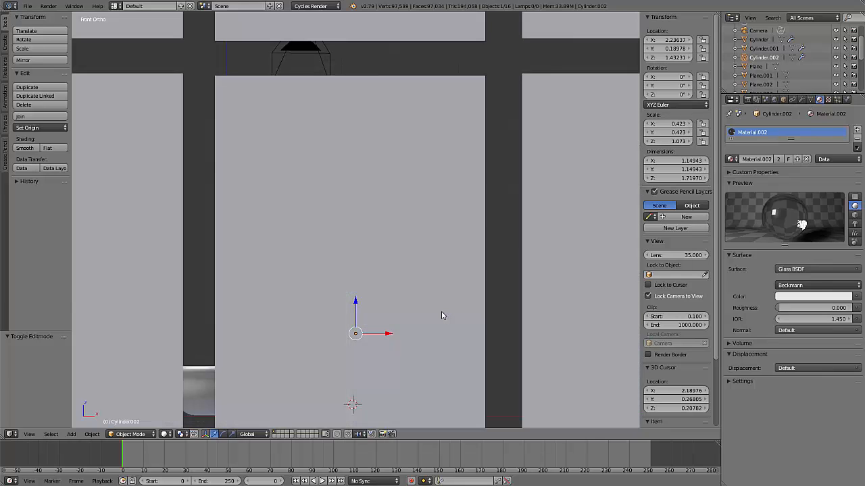
key("z")
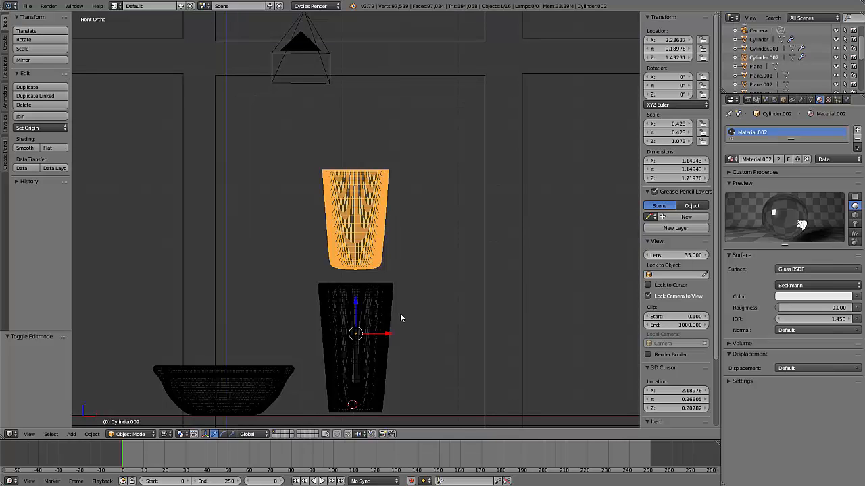
scroll(385, 353, "up", 3)
middle_click_drag(424, 335, 420, 173, "shift")
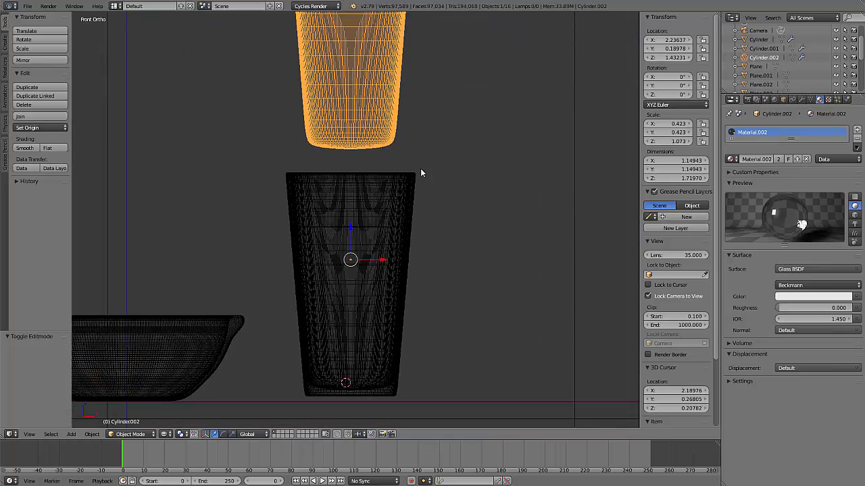
scroll(415, 179, "up", 2)
scroll(407, 184, "down", 1)
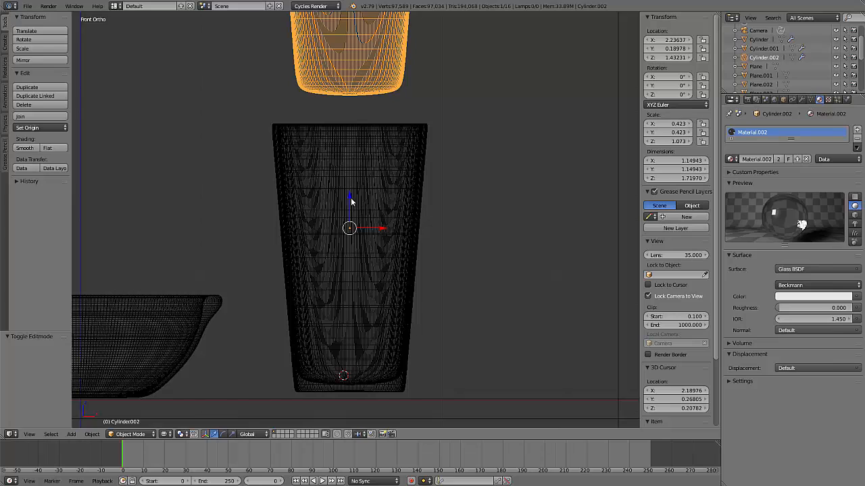
left_click_drag(351, 198, 349, 261)
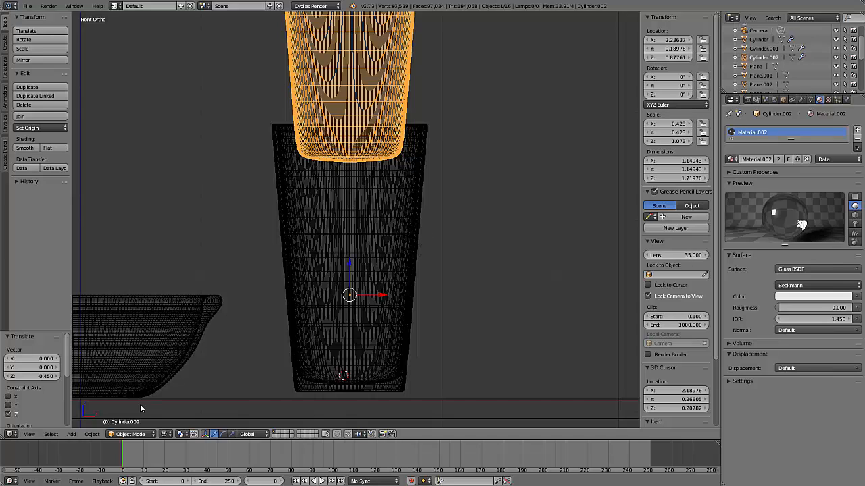
Set the capped piece's origin to its Center of Mass (Surface)
left_click(93, 435)
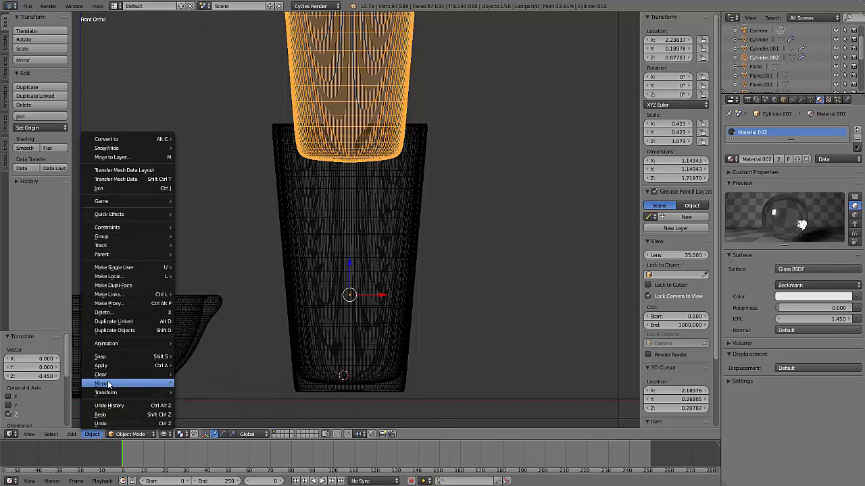
mouse_move(108, 395)
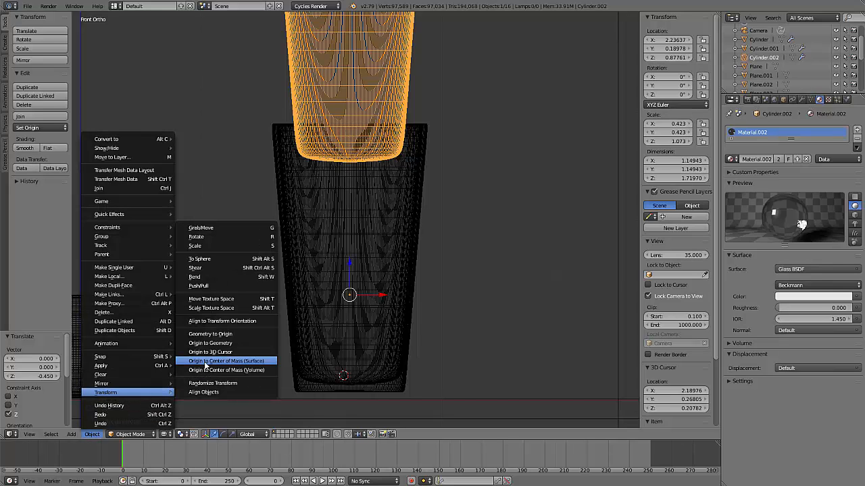
left_click(214, 364)
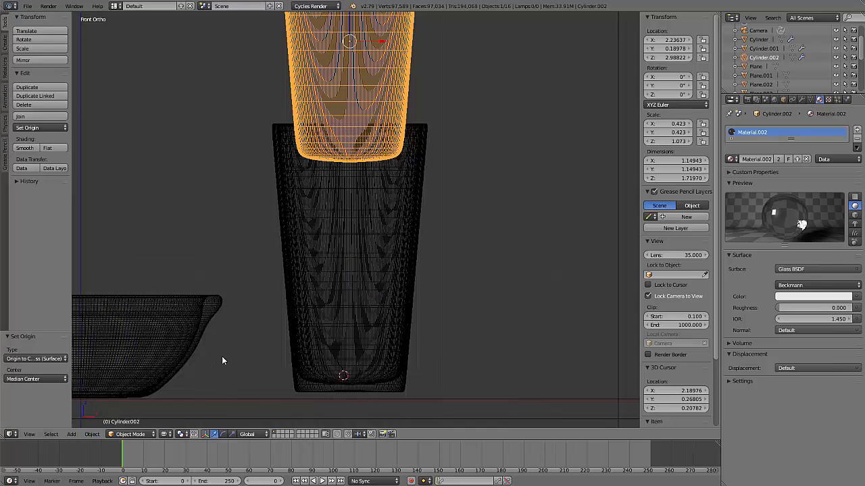
Lower the capped piece along Z into the glass, down to the inner bottom at about Z 1.141
scroll(417, 254, "down", 1)
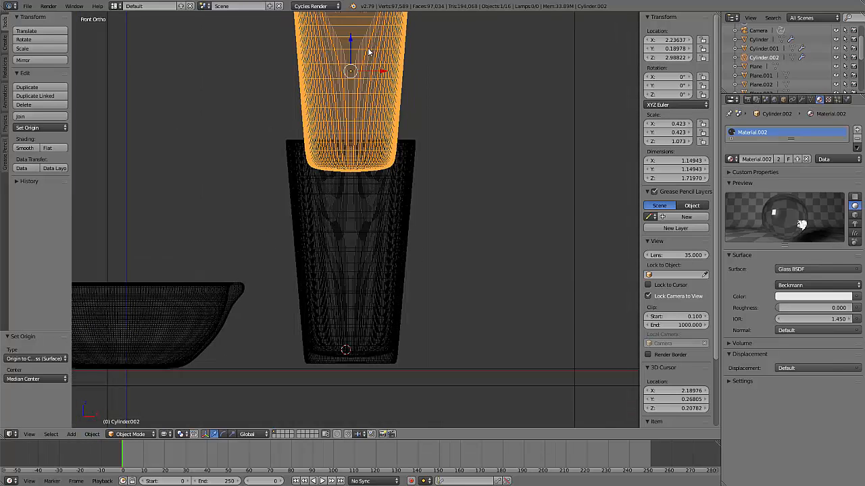
key("g")
key("z")
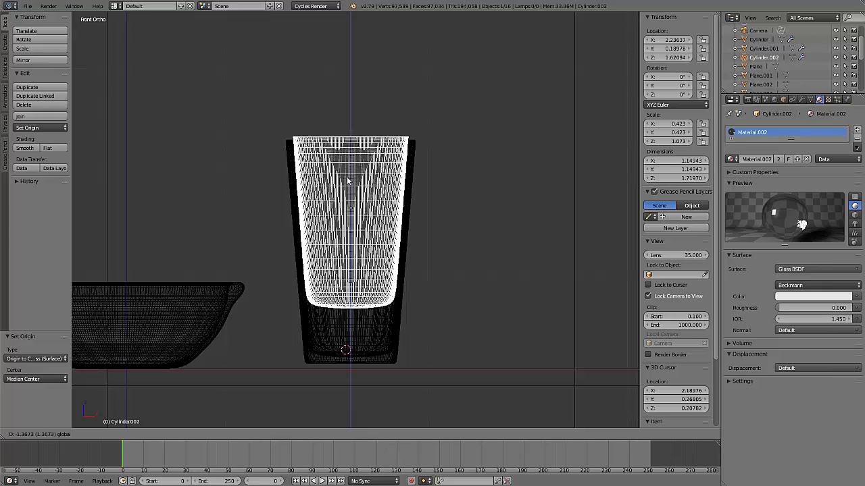
left_click(344, 187)
scroll(344, 202, "up", 2)
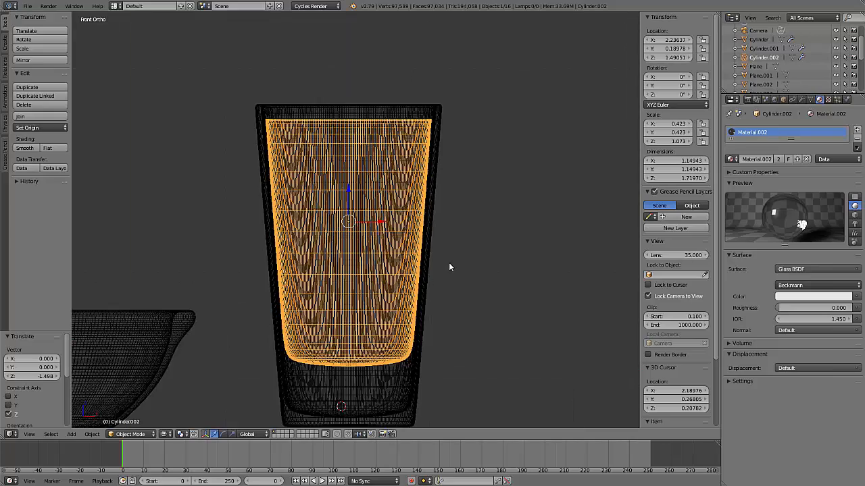
middle_click_drag(448, 266, 447, 179, "shift")
key("g")
key("z")
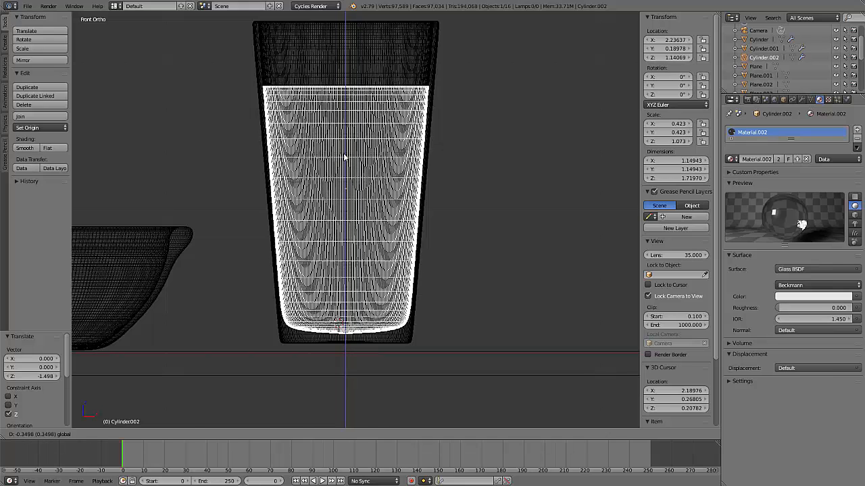
left_click(344, 156)
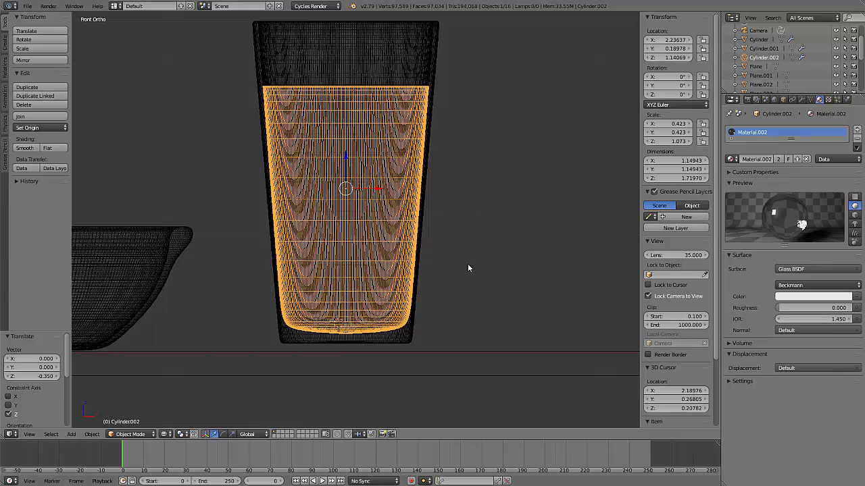
Fine-tune the capped piece's height along Z inside the glass to about Z 1.149
scroll(468, 268, "up", 1)
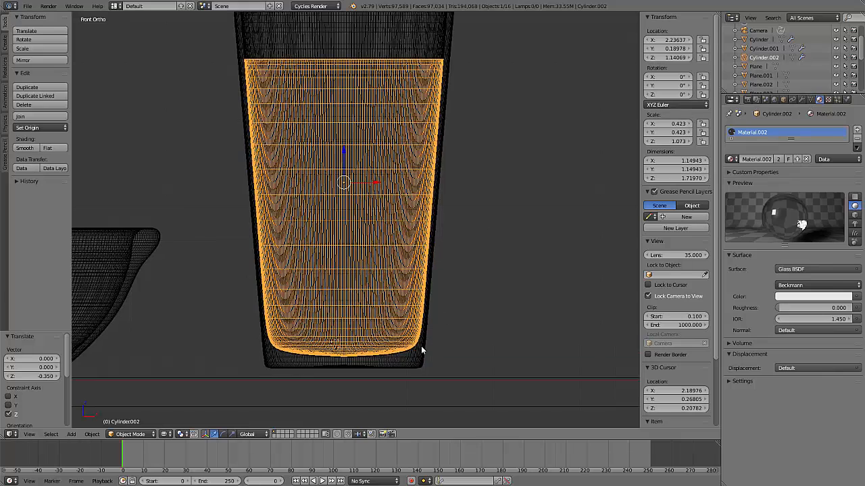
key("g")
key("z")
left_click(344, 151)
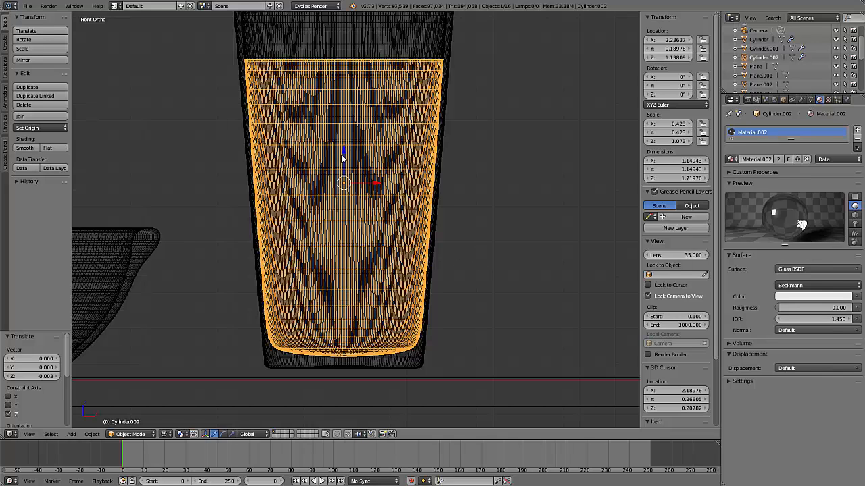
key("g")
key("z")
left_click(344, 148)
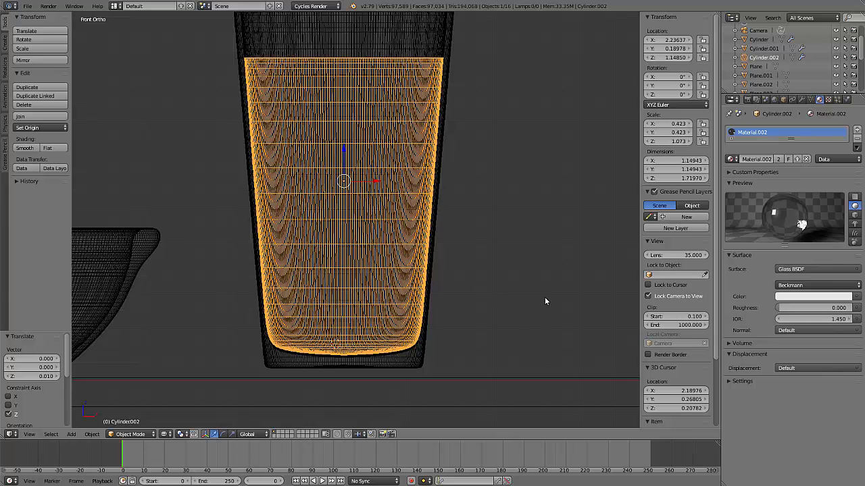
Scale the capped piece uniformly to about 0.981, lower it about 0.023 along Z, and check its fit against the glass's inner wall
key("s")
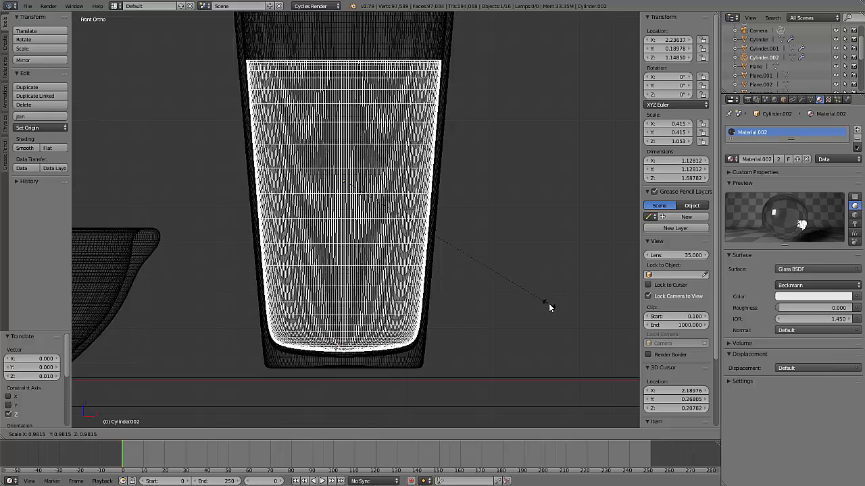
left_click(548, 303)
left_click_drag(345, 154, 346, 159)
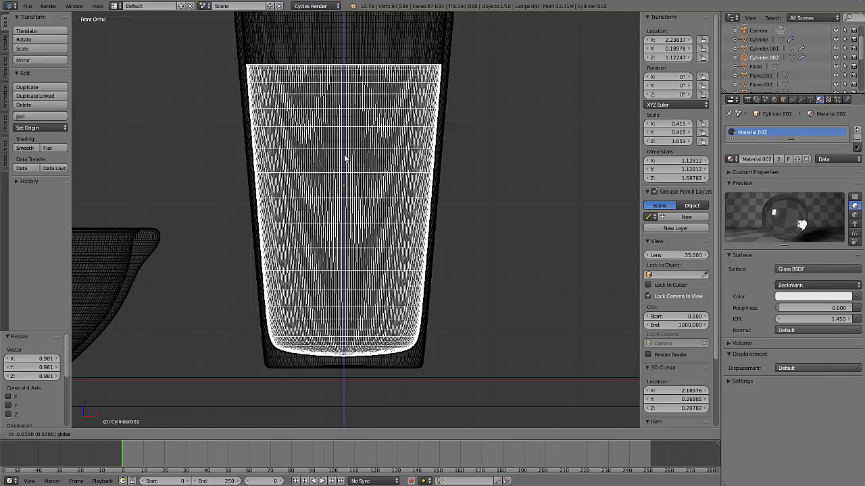
left_click_drag(346, 158, 347, 157)
scroll(360, 381, "up", 2)
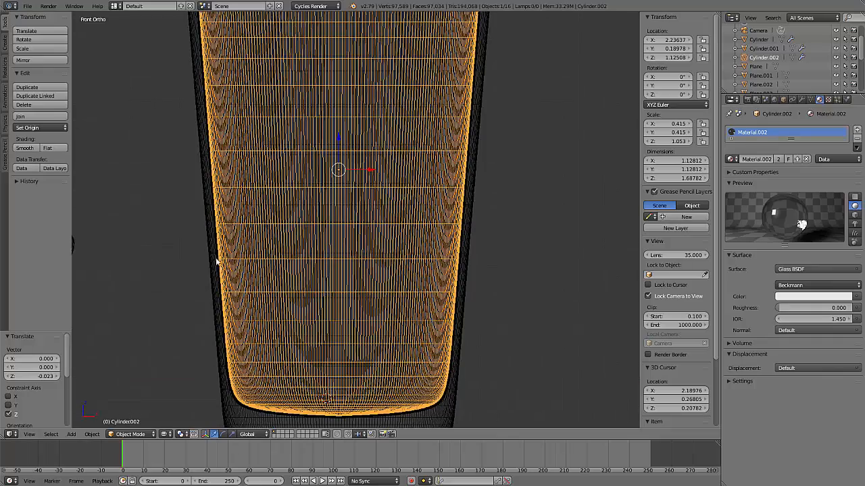
scroll(521, 323, "down", 4)
middle_click_drag(521, 320, 464, 254)
scroll(464, 255, "up", 3)
scroll(462, 272, "down", 2)
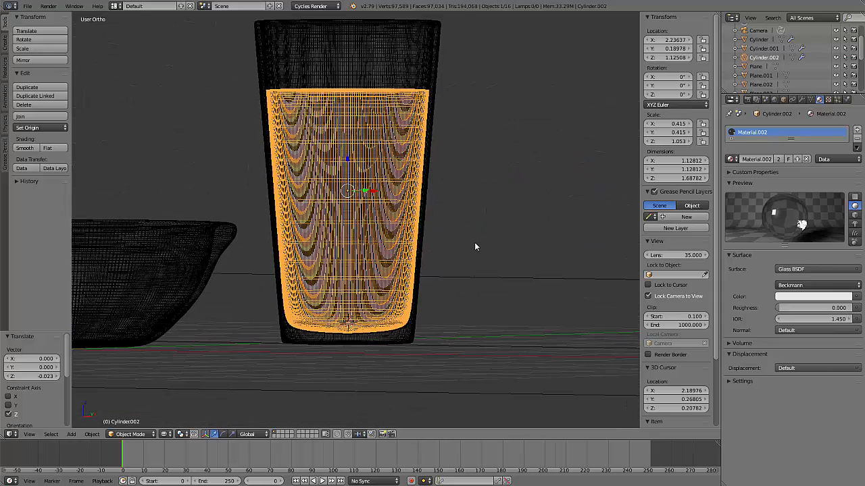
Examine the glass and bowl from several sides in solid shading and perspective view
key("z")
mouse_move(477, 250)
middle_mouse_down()
mouse_move(444, 299)
mouse_move(391, 350)
mouse_move(421, 323)
mouse_move(467, 302)
middle_mouse_up()
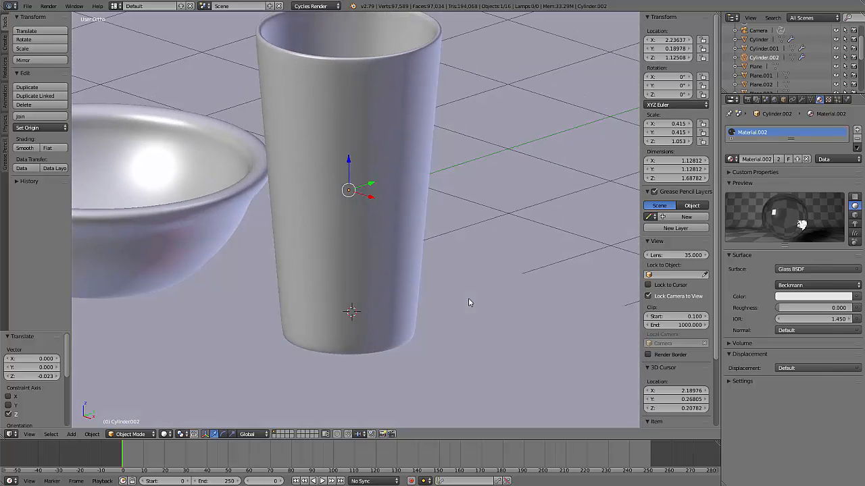
key("KP_5")
scroll(481, 242, "down", 3)
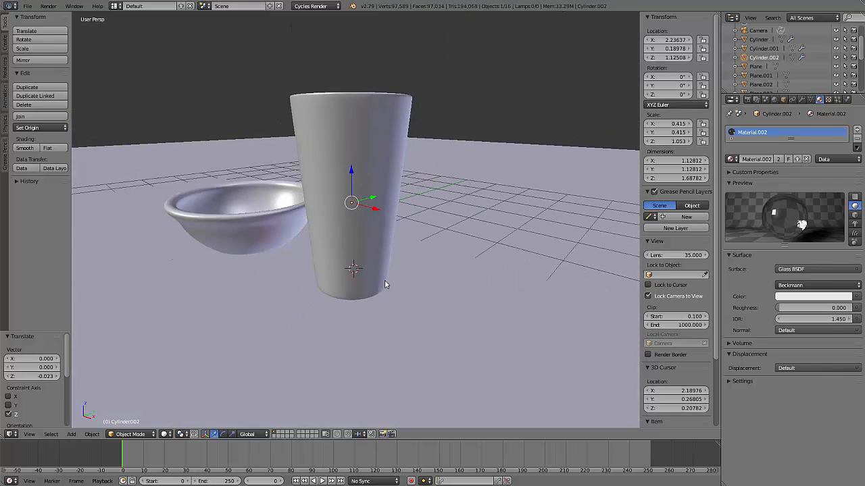
middle_click_drag(384, 280, 305, 272)
scroll(425, 279, "up", 2)
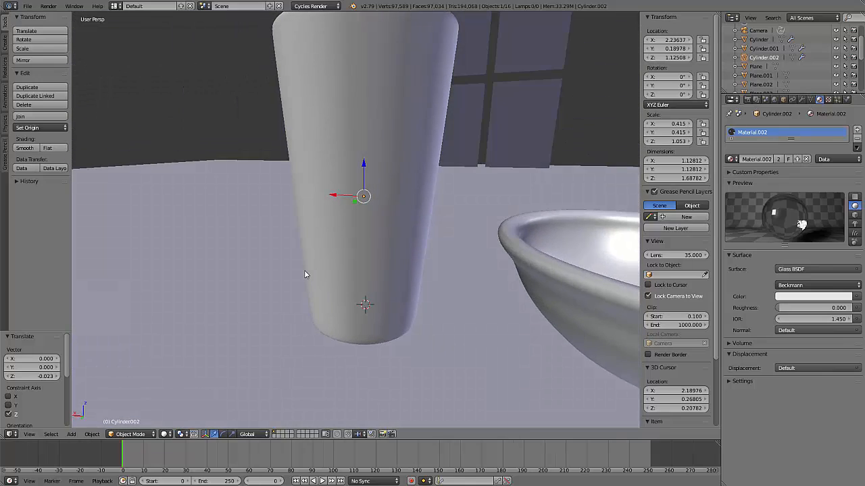
scroll(462, 294, "down", 2)
middle_click_drag(518, 266, 371, 307)
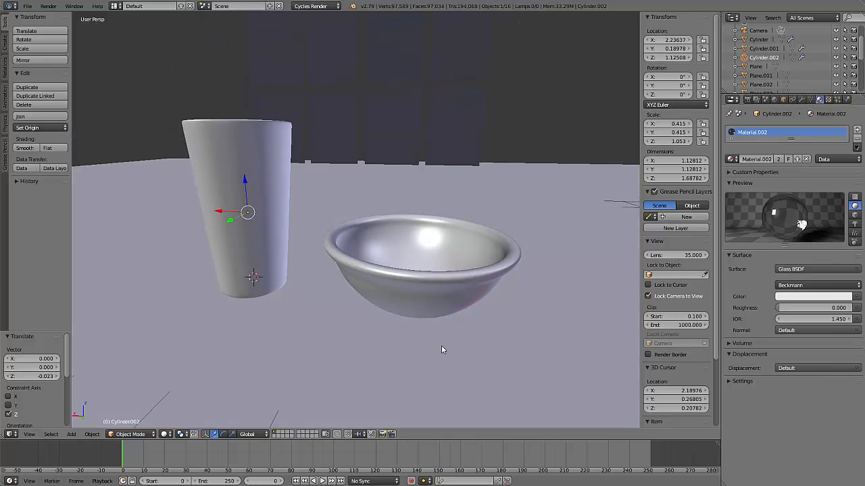
middle_click_drag(441, 350, 396, 329)
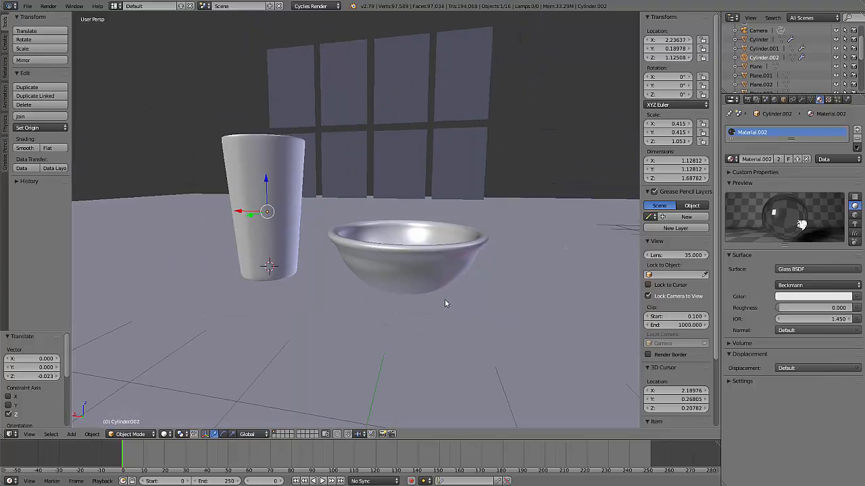
Preview the filled glass and the bowl in rendered shading, finishing with the camera view
key("shift+z")
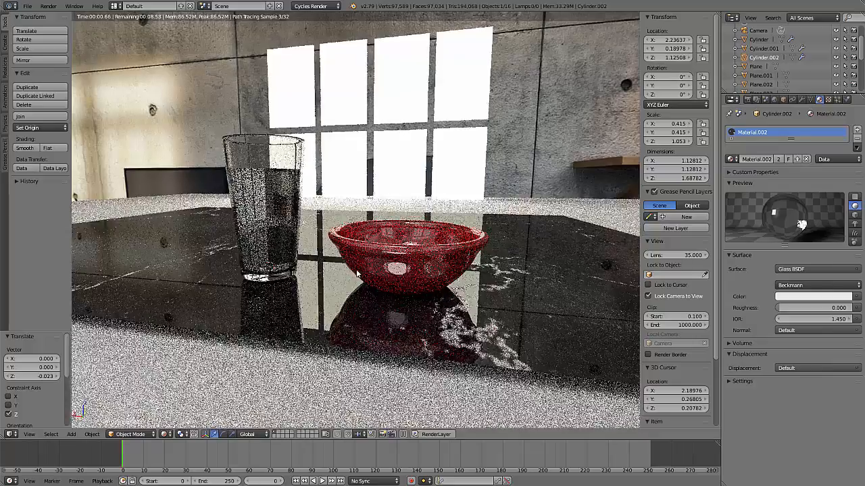
scroll(358, 275, "up", 5)
scroll(378, 301, "down", 2)
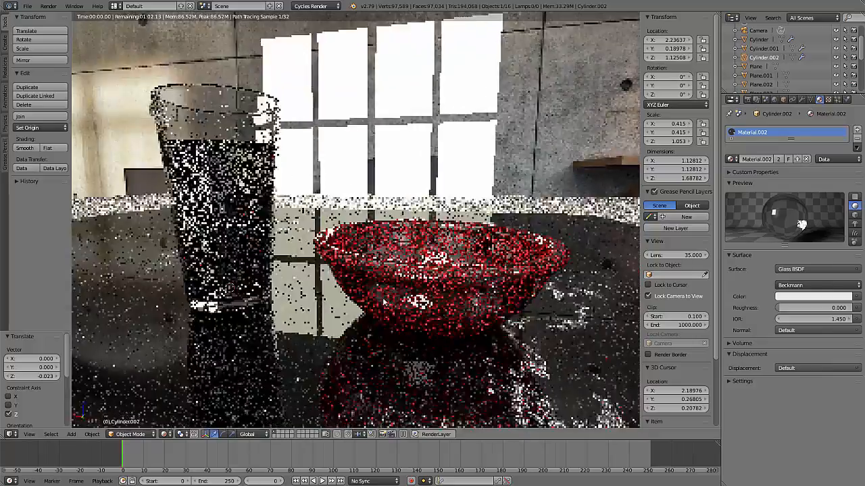
middle_click_drag(383, 302, 385, 309)
key("KP_0")
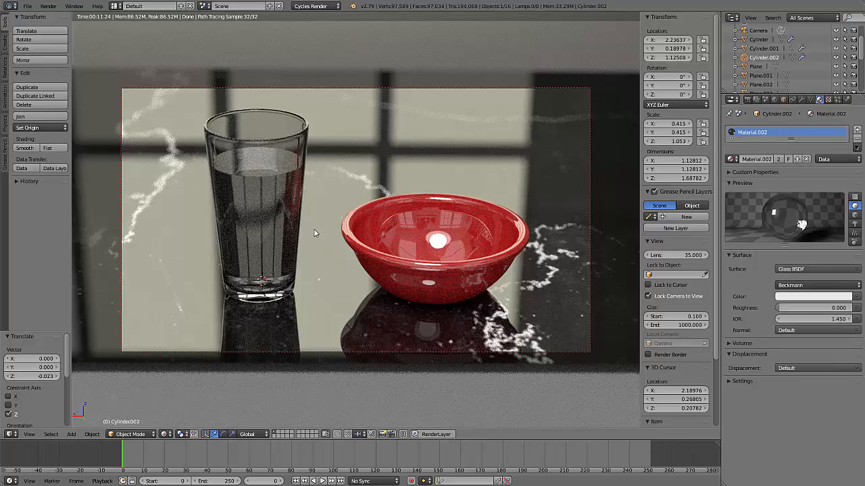
key("Tab")
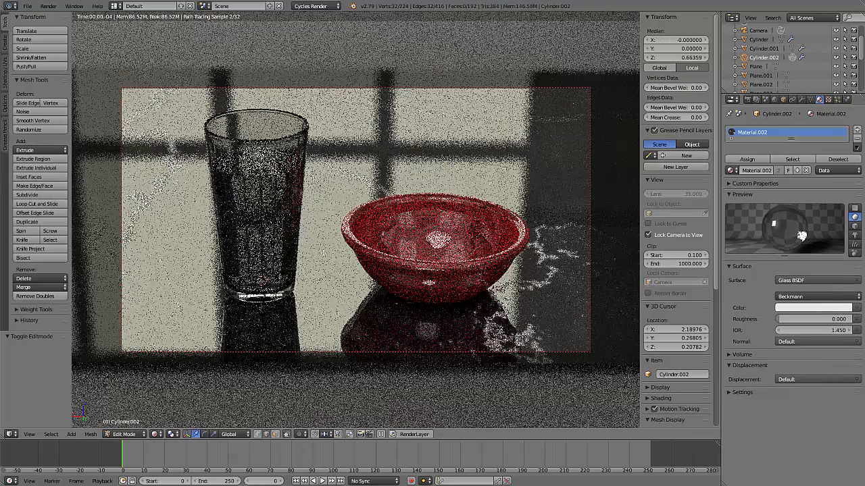
key("shift+z")
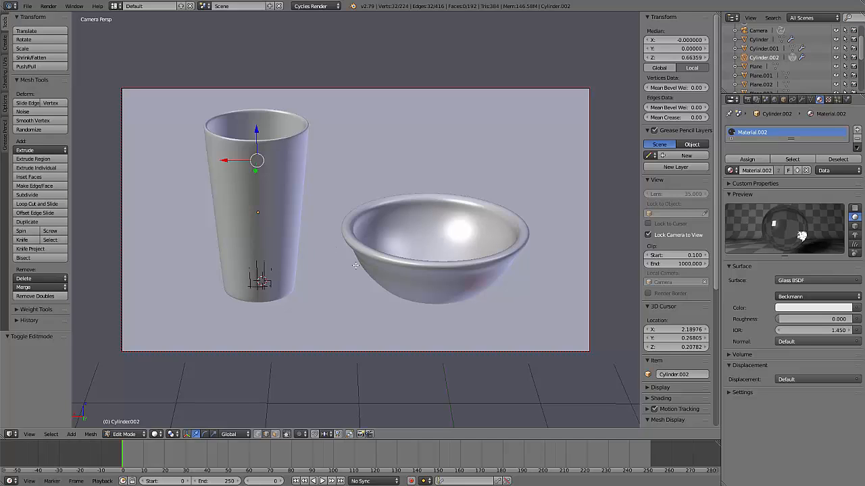
key("KP_Decimal")
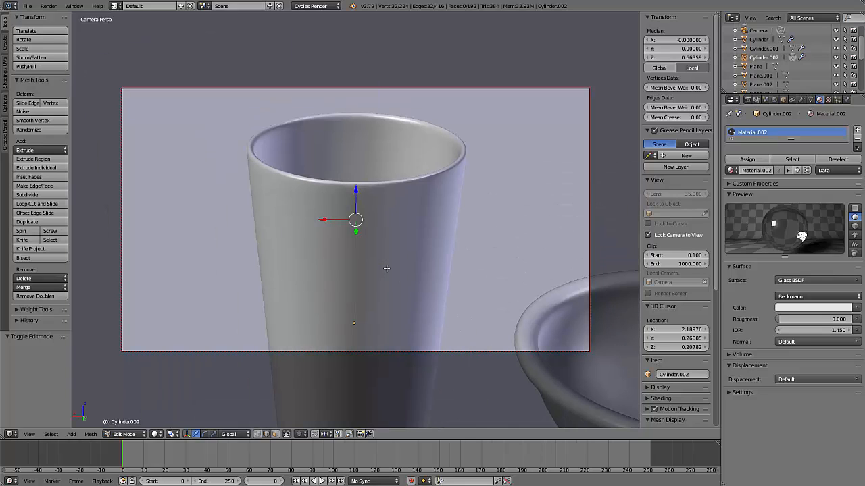
key("Home")
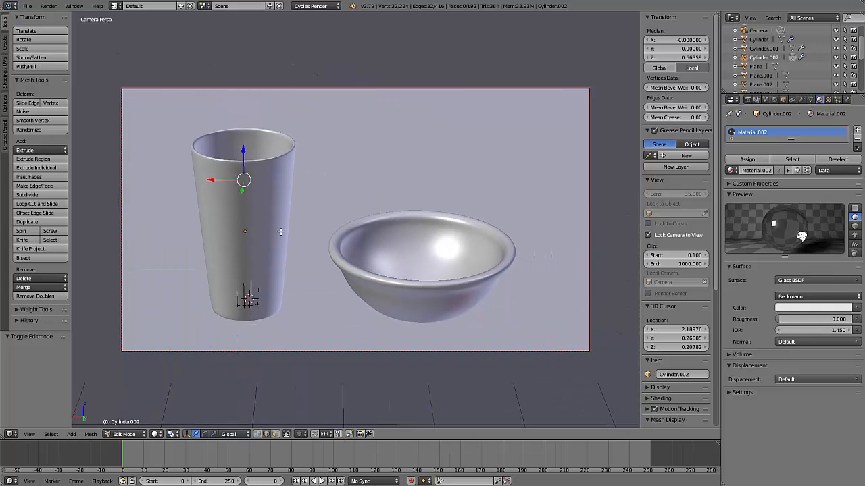
key("KP_0")
scroll(283, 243, "up", 4)
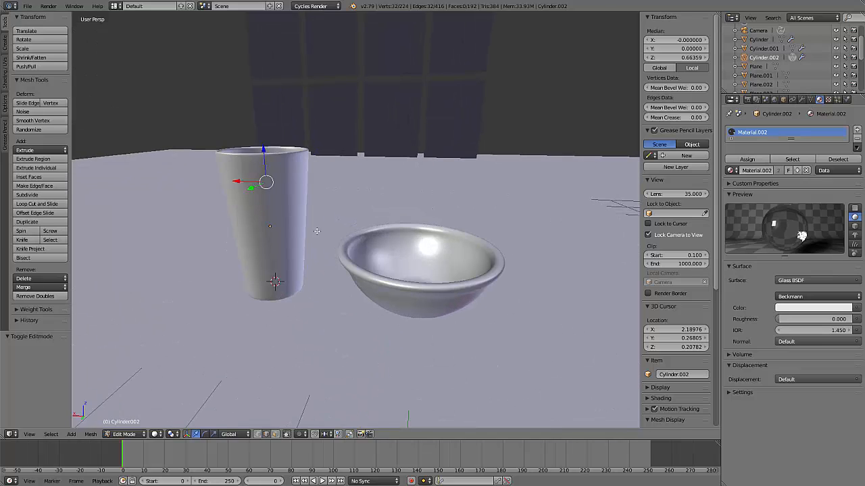
key("Tab")
Compare the materials of the glass and its contents in solid shading, and unlink the shared Material.002 from the contents
right_click(293, 215)
middle_click_drag(287, 210, 284, 243)
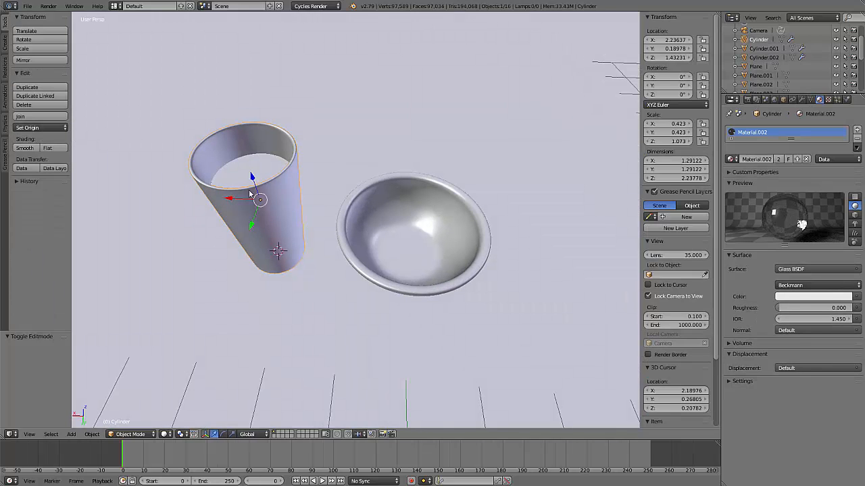
right_click(268, 169)
middle_click_drag(247, 164, 295, 218)
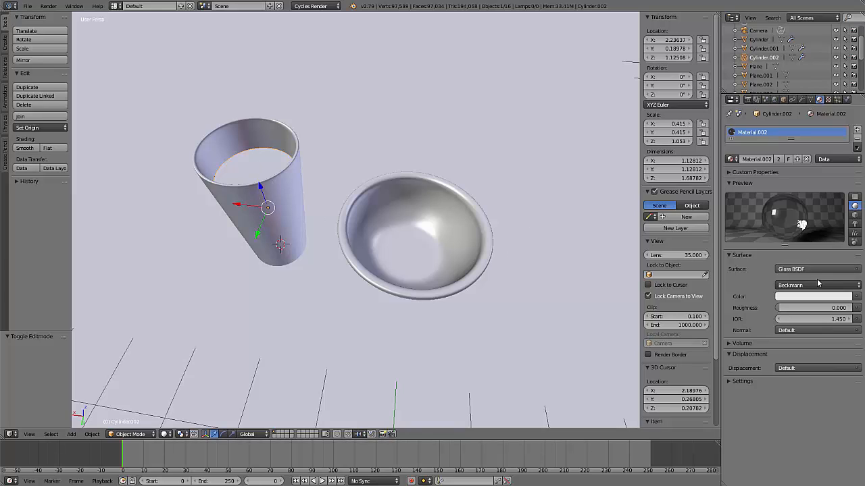
right_click(284, 182)
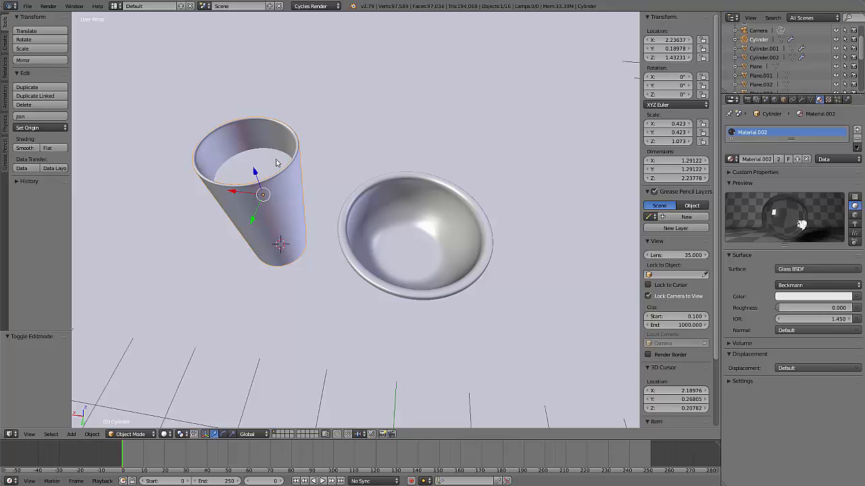
right_click(277, 163)
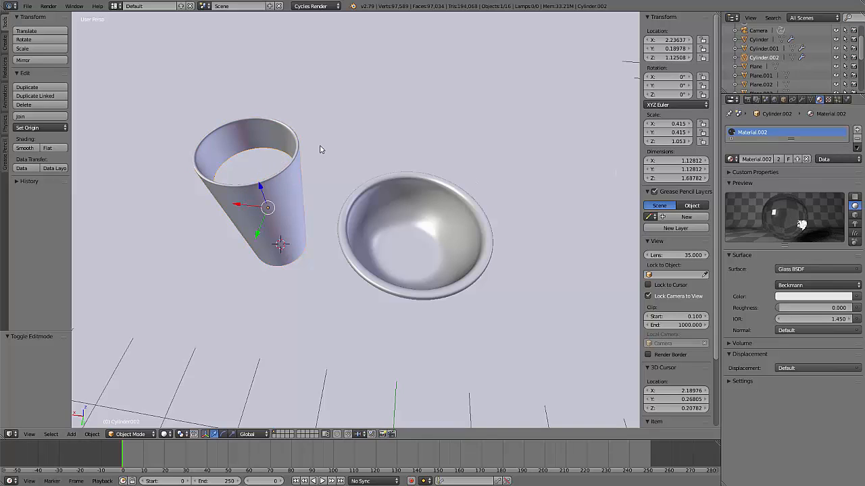
left_click(806, 159)
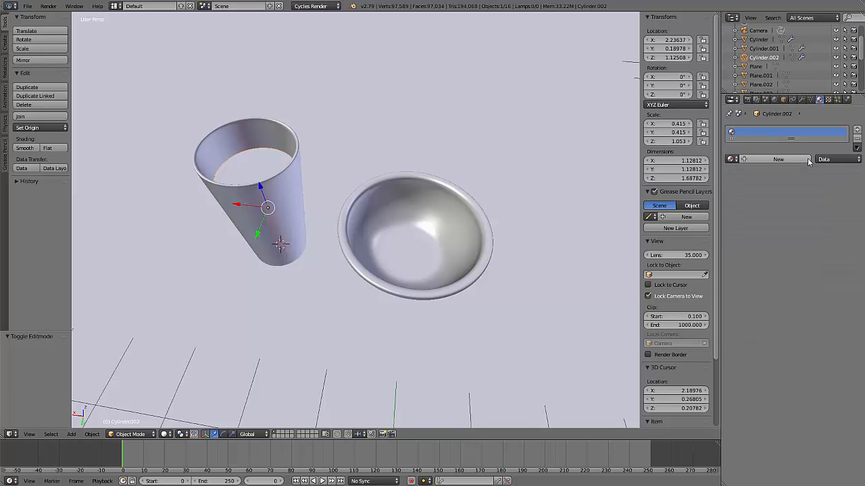
Check the glass's own material assignment and add a new material to the contents inside it
right_click(285, 190)
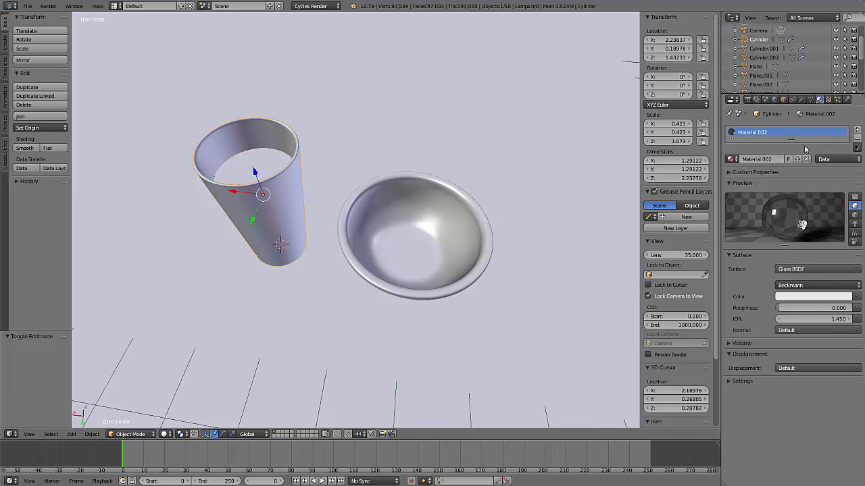
right_click(265, 166)
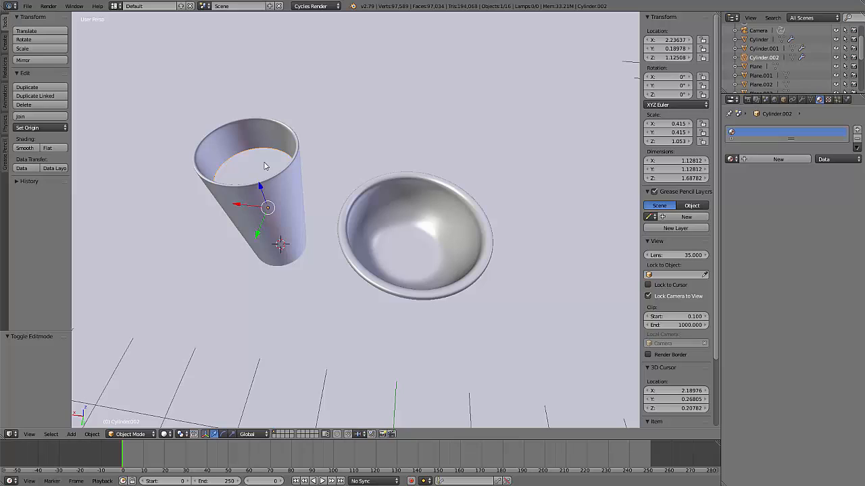
left_click(782, 159)
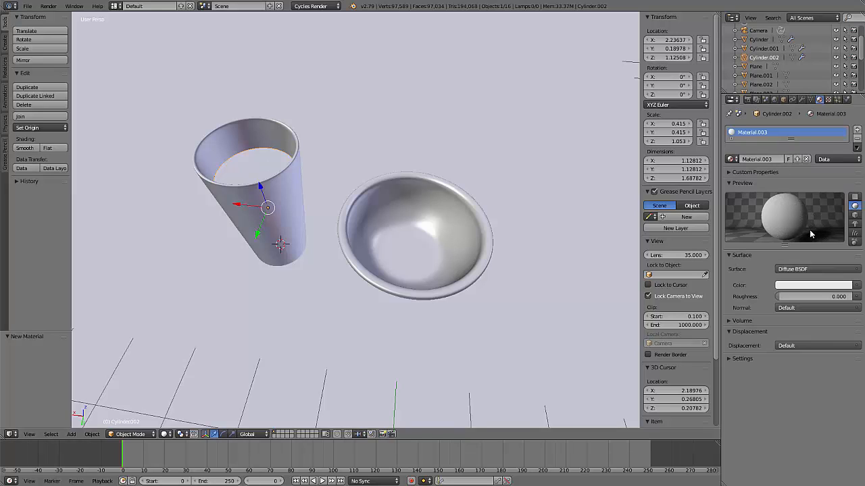
Colour the contents' Diffuse BSDF material orange and preview it in rendered shading
left_click(816, 289)
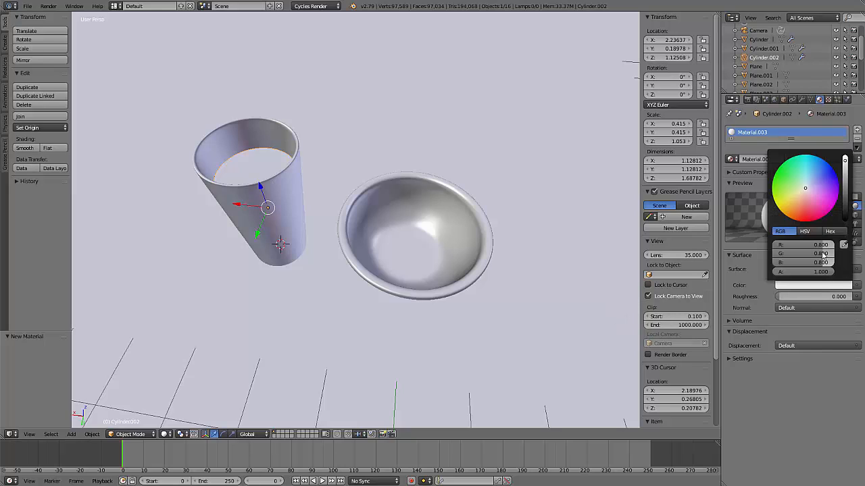
left_click_drag(806, 191, 794, 206)
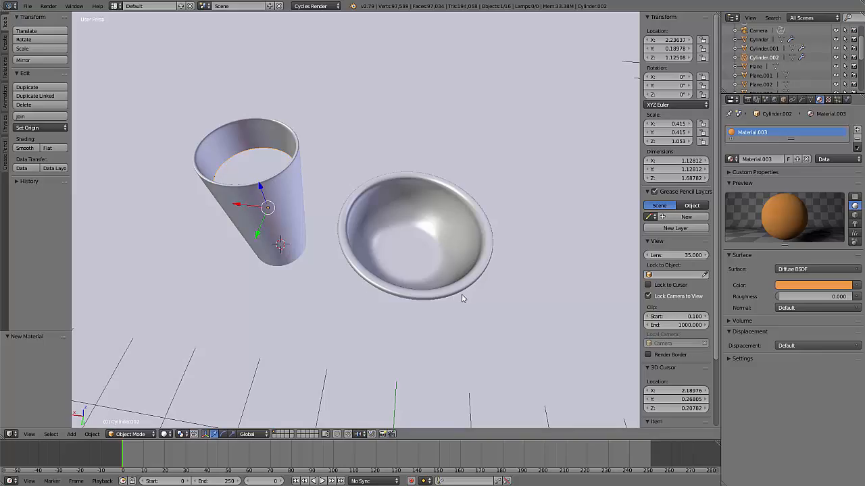
key("shift+z")
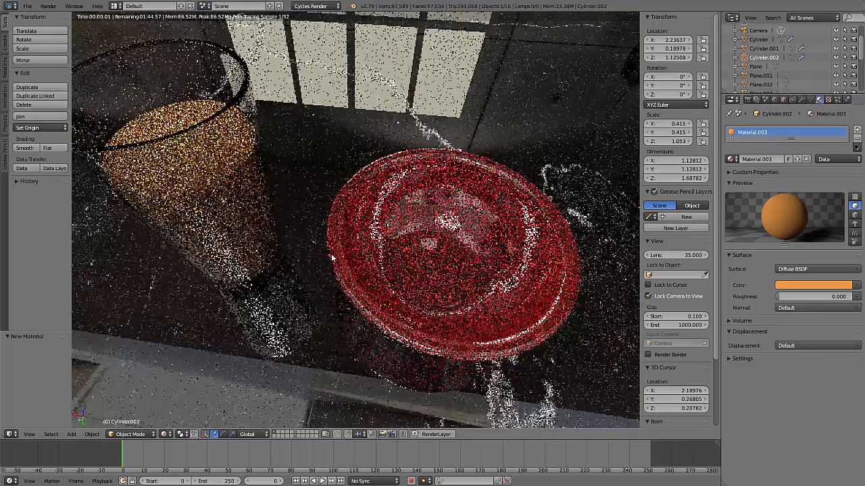
scroll(352, 297, "down", 2)
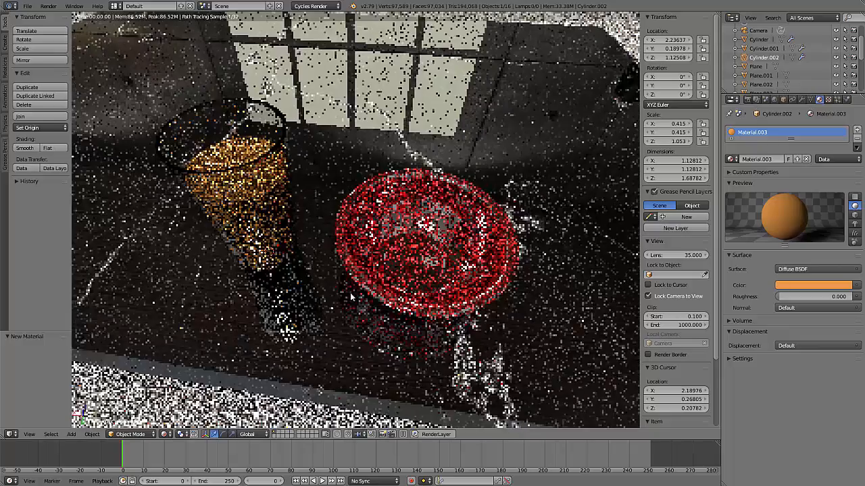
middle_click_drag(353, 282, 391, 307)
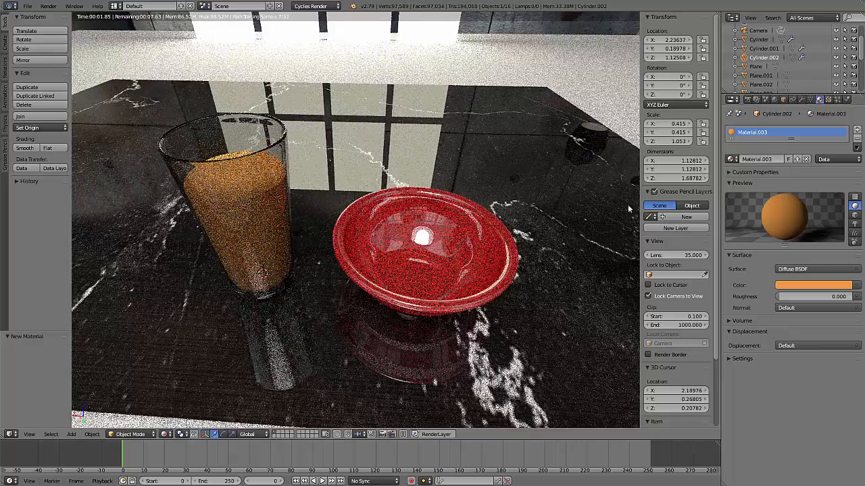
Set the contents' diffuse colour to pure white (RGB 1.000) and check it through the camera
left_click(819, 283)
left_click_drag(807, 245, 833, 263)
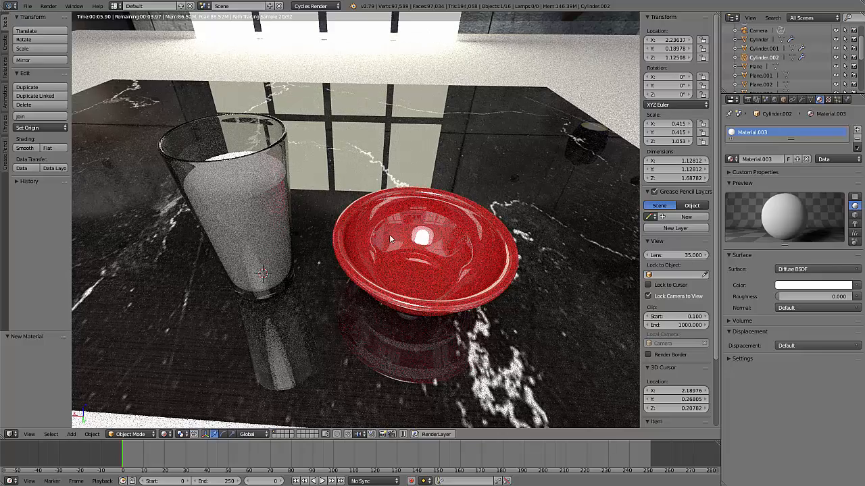
key("KP_0")
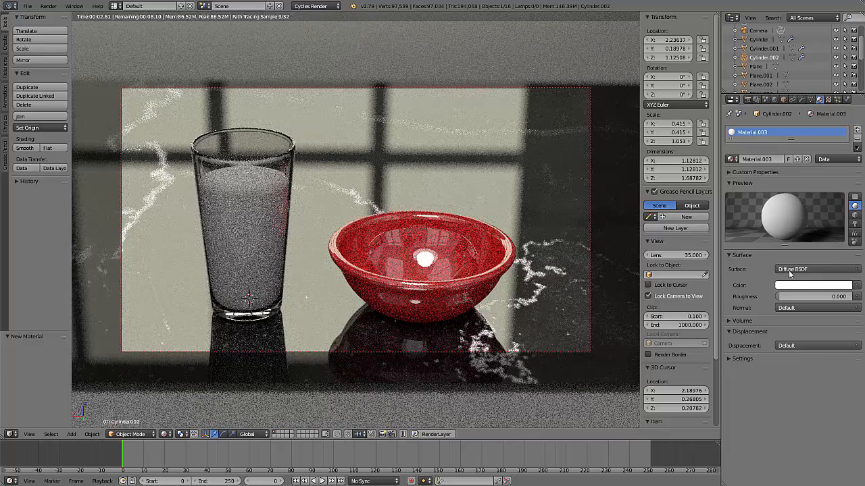
left_click(811, 286)
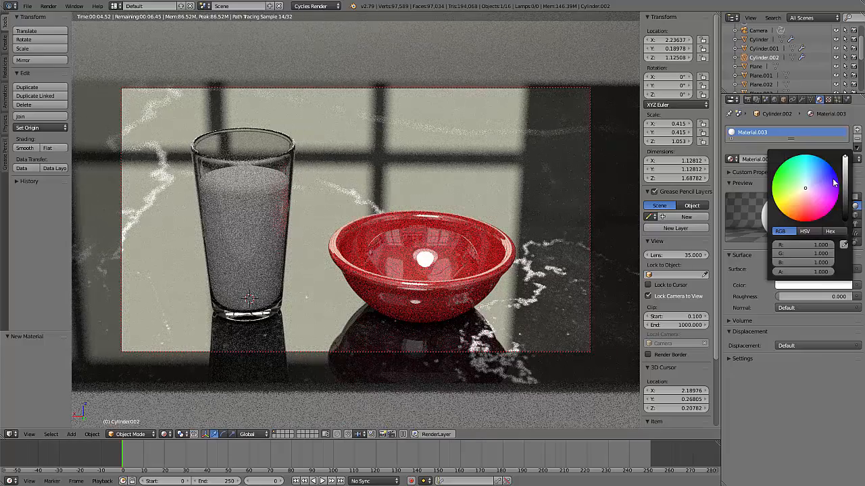
left_click(845, 158)
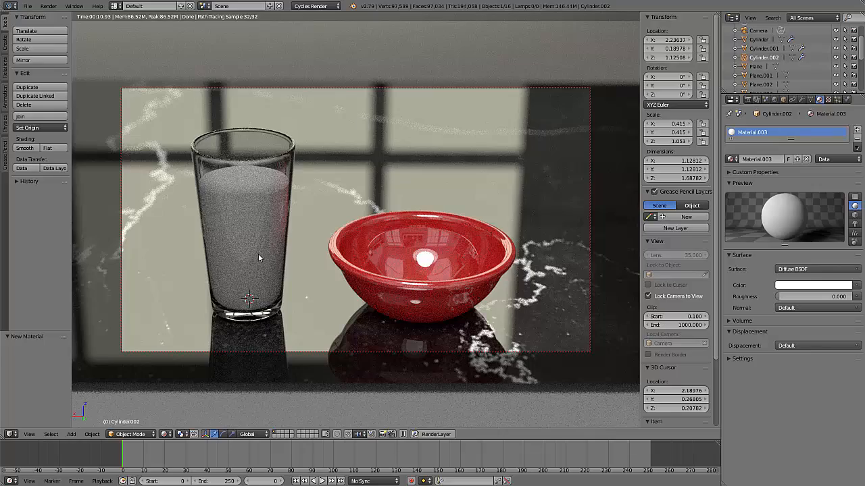
Place the 3D cursor out near the camera in solid shading and add a Sun lamp there
key("KP_0")
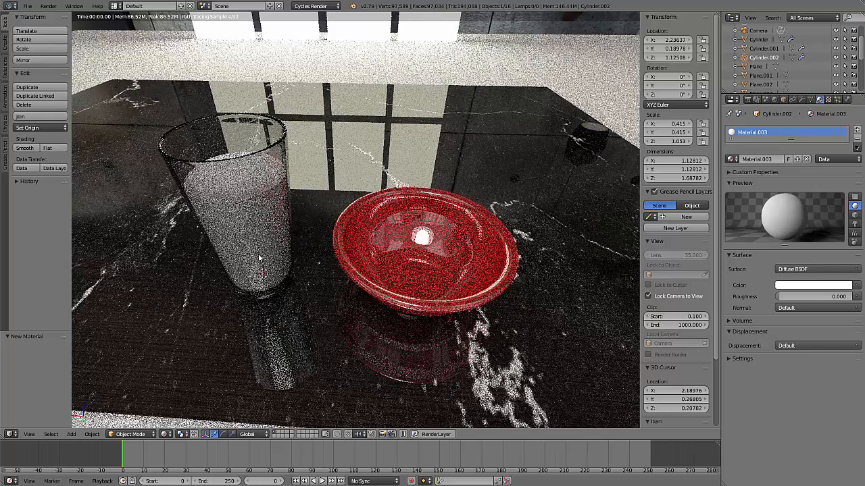
key("shift+z")
middle_click_drag(290, 259, 318, 222)
scroll(318, 225, "down", 4)
mouse_move(312, 286)
middle_mouse_down()
mouse_move(342, 296)
mouse_move(475, 195)
mouse_move(489, 228)
mouse_move(465, 227)
mouse_move(473, 217)
middle_mouse_up()
scroll(352, 295, "down", 3)
left_click(508, 168)
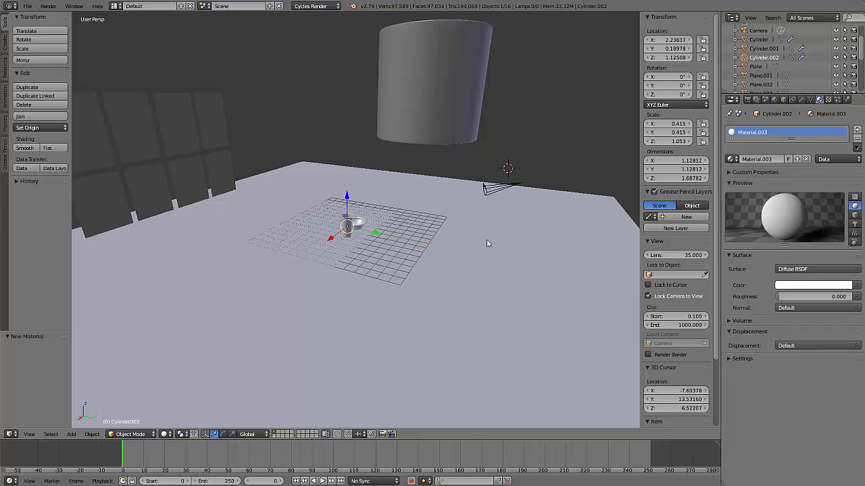
key("shift+a")
mouse_move(486, 240)
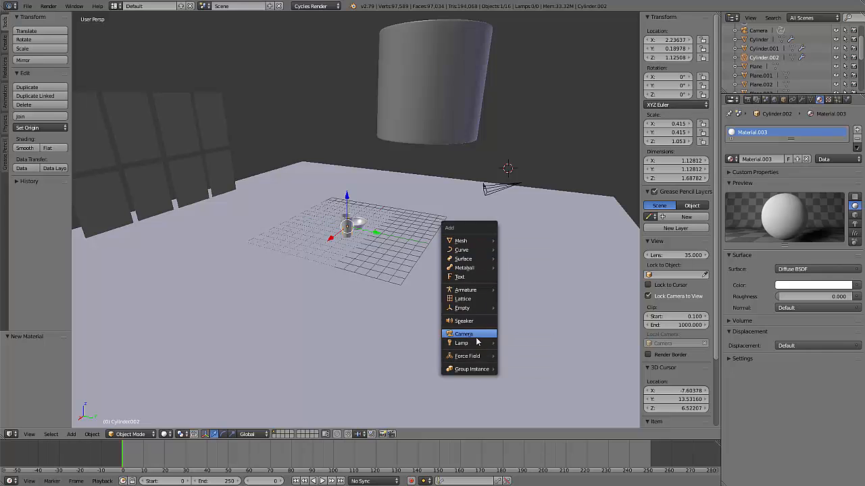
mouse_move(475, 347)
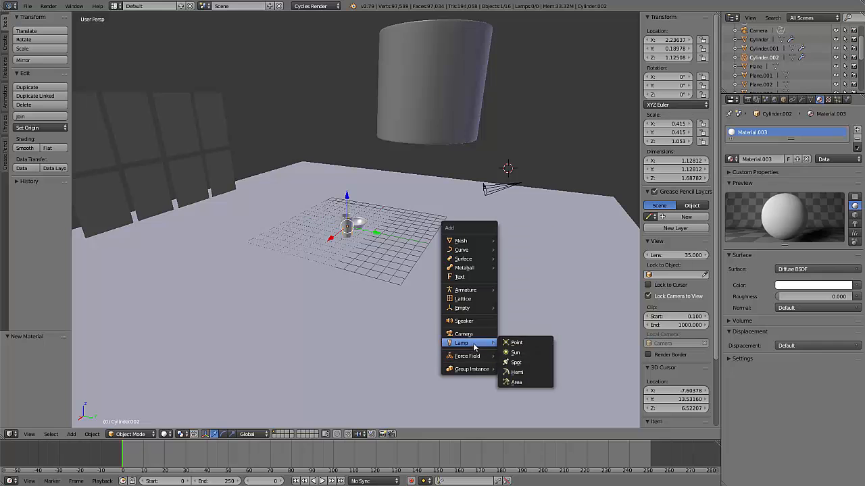
left_click(528, 353)
Move the Sun lamp about 8.5 units along X to sit near the camera and raise it about 2 units
middle_click_drag(517, 184, 491, 257)
key("g")
key("x")
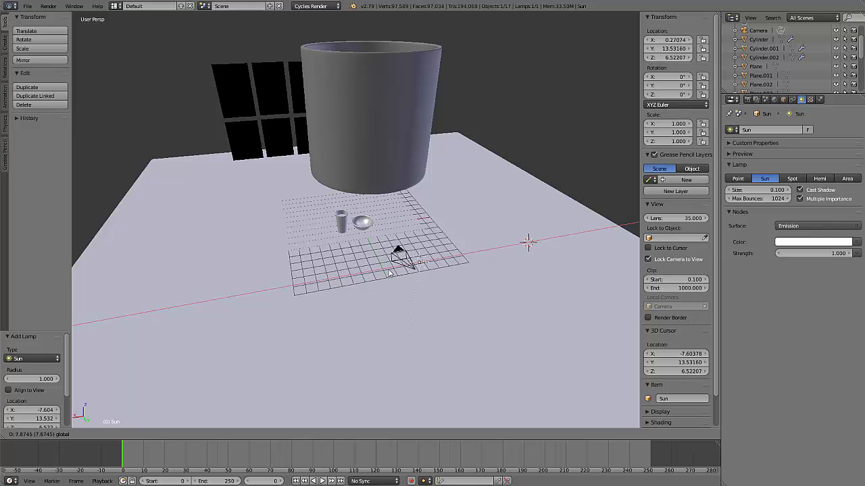
left_click(389, 271)
middle_click_drag(379, 306, 450, 294)
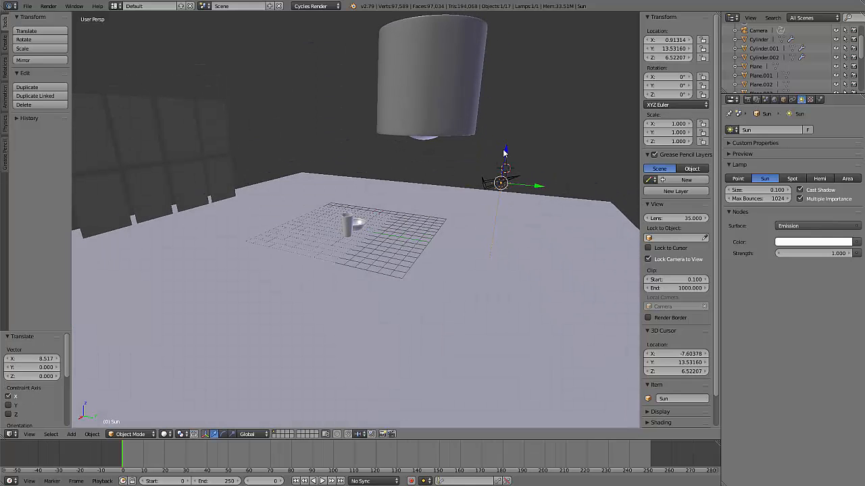
left_click_drag(504, 153, 506, 128)
Rotate the Sun lamp to about -59.1°, -22.3°, -7.06° so it points towards the glass and bowl
middle_click_drag(528, 250, 527, 282)
key("r")
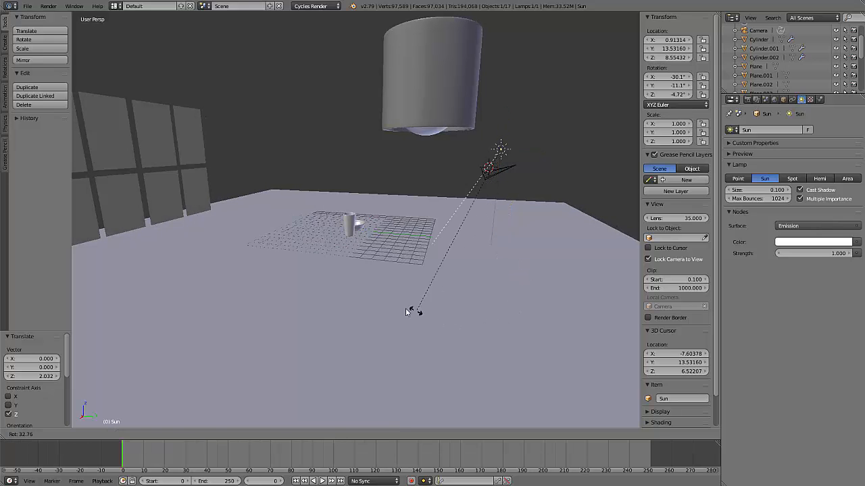
left_click(323, 259)
middle_click_drag(323, 259, 466, 283)
key("r")
left_click(493, 358)
scroll(415, 265, "up", 6)
scroll(415, 265, "down", 4)
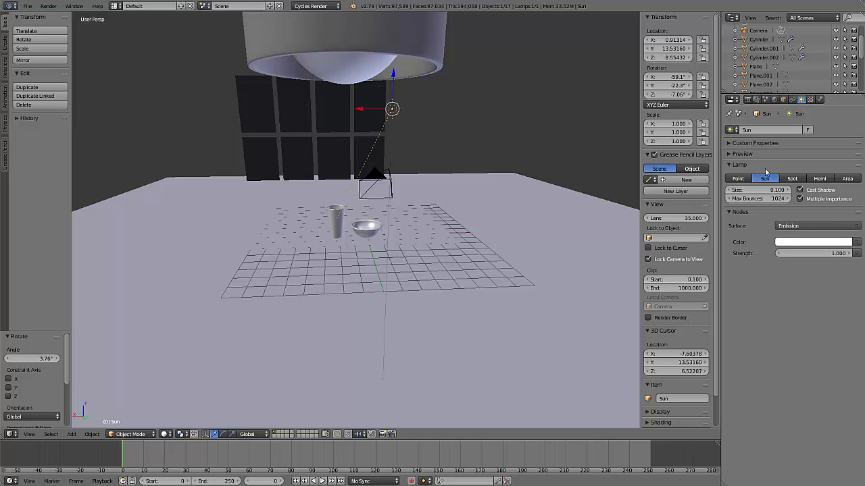
Set the Sun lamp's size to 1.000 and preview the glass and bowl up close in rendered shading
left_click(757, 190)
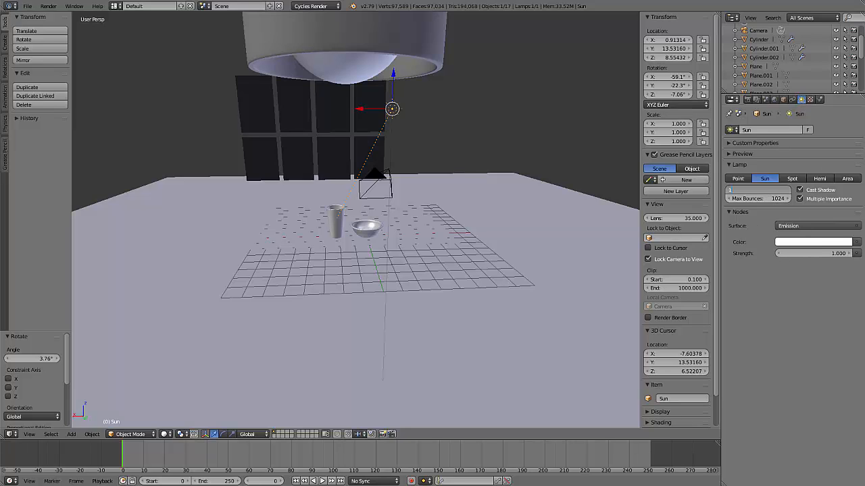
key("Return")
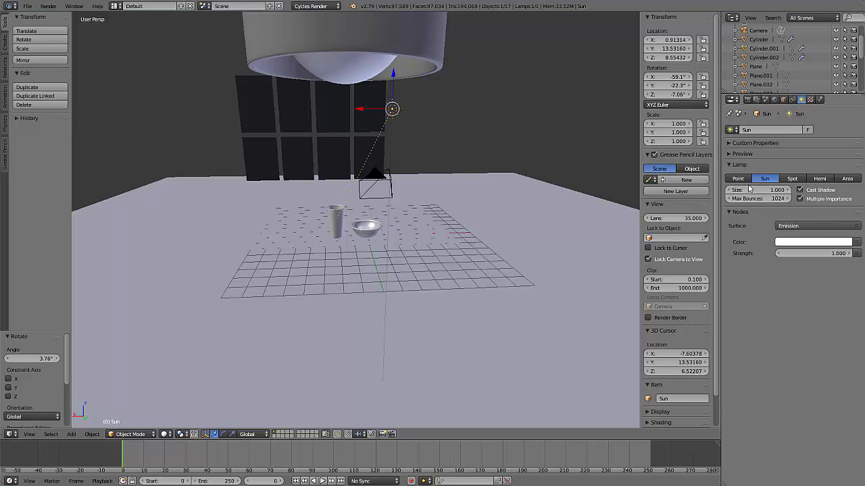
left_click(818, 254)
key("Return")
key("shift+z")
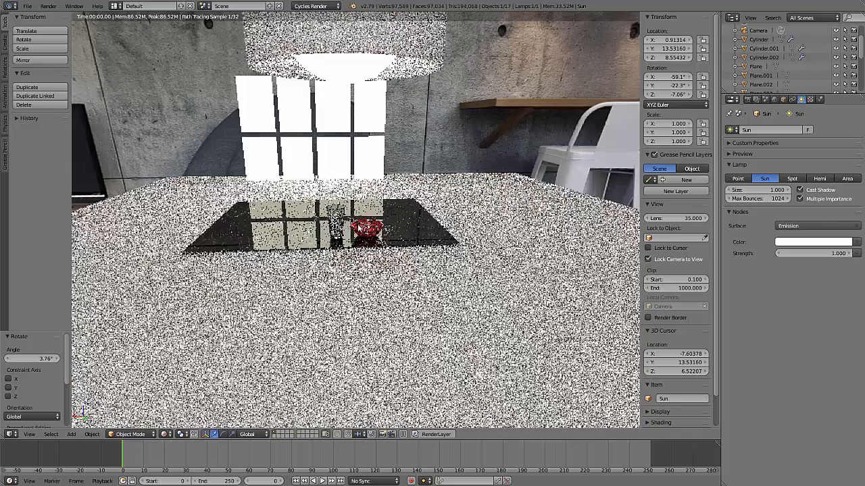
scroll(326, 234, "up", 5)
middle_click_drag(360, 239, 353, 230)
scroll(424, 282, "up", 3)
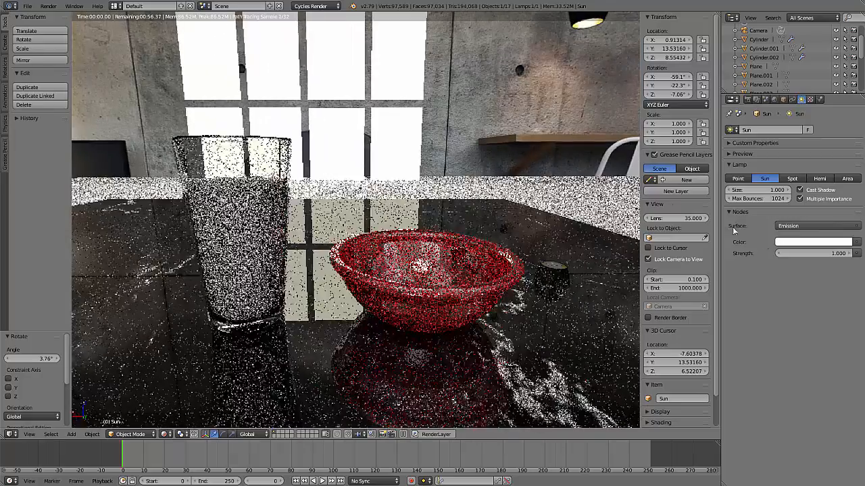
Set the Sun lamp's emission strength to 4.000 and check the glass and bowl from a slightly different angle
left_click(826, 254)
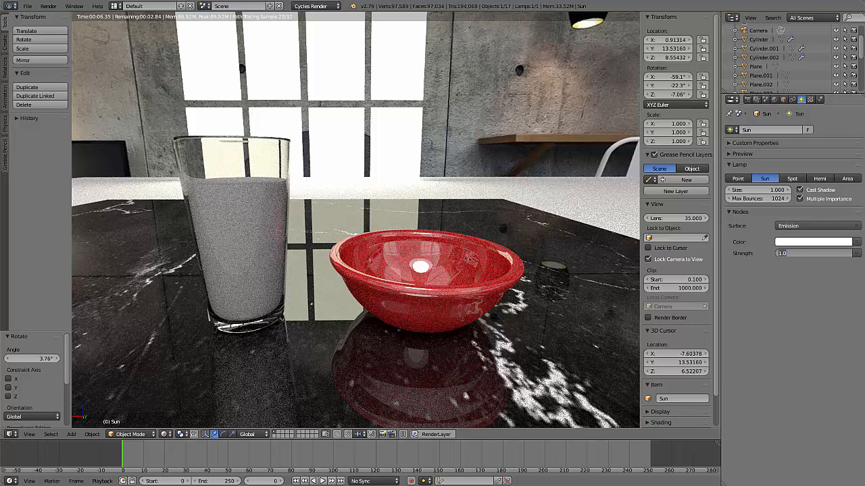
type("4")
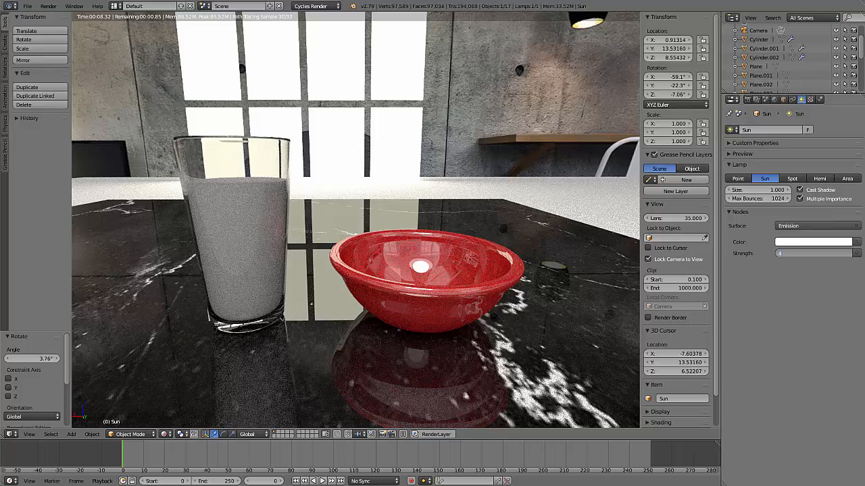
key("Return")
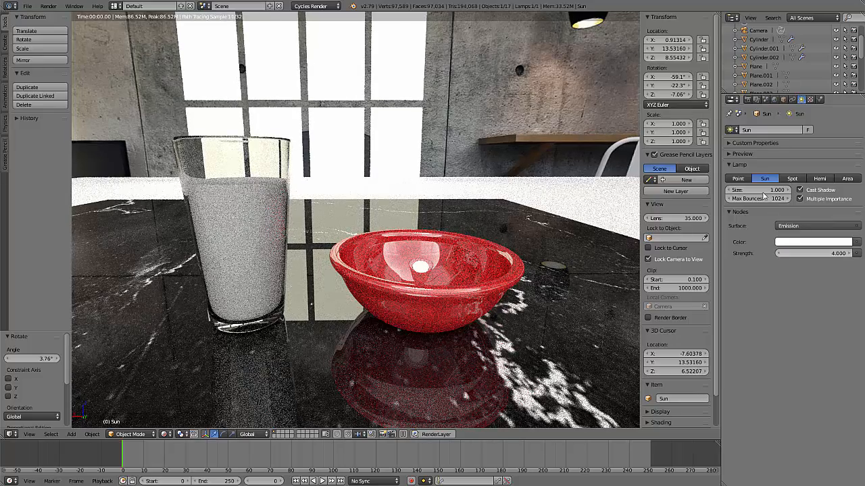
middle_click_drag(541, 316, 558, 324)
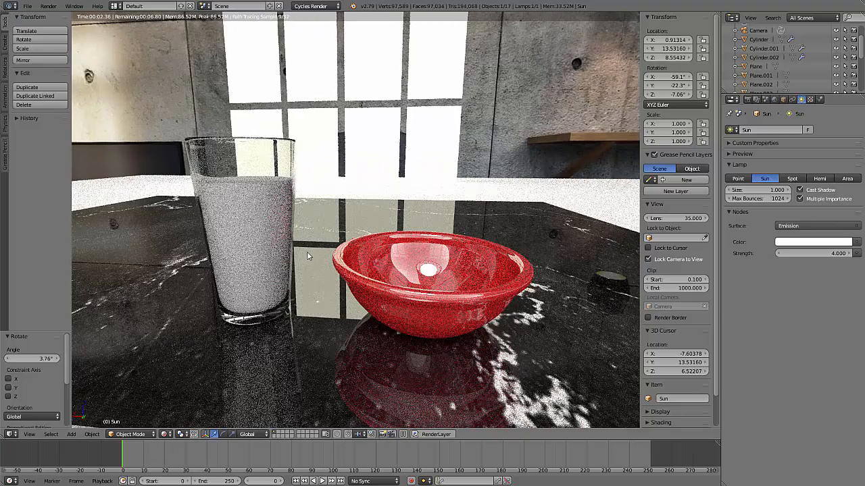
Try a Clamp Indirect value of 0.00 in the scene's render sampling settings
left_click(748, 100)
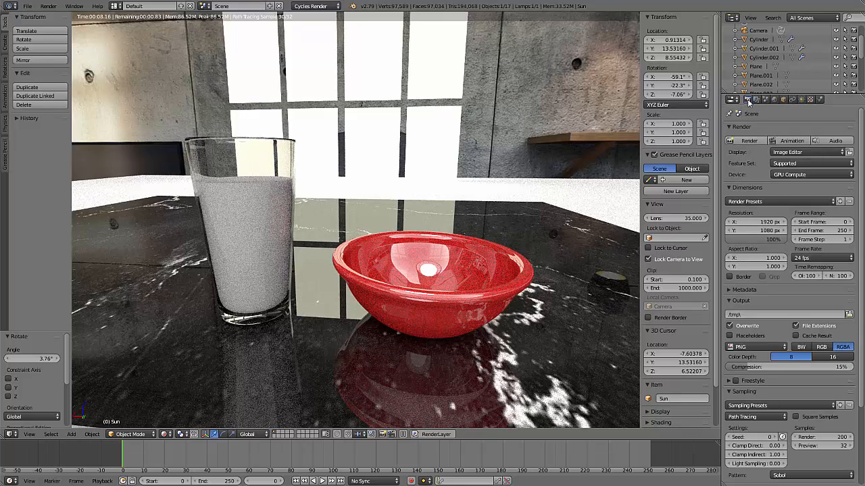
scroll(802, 376, "down", 3)
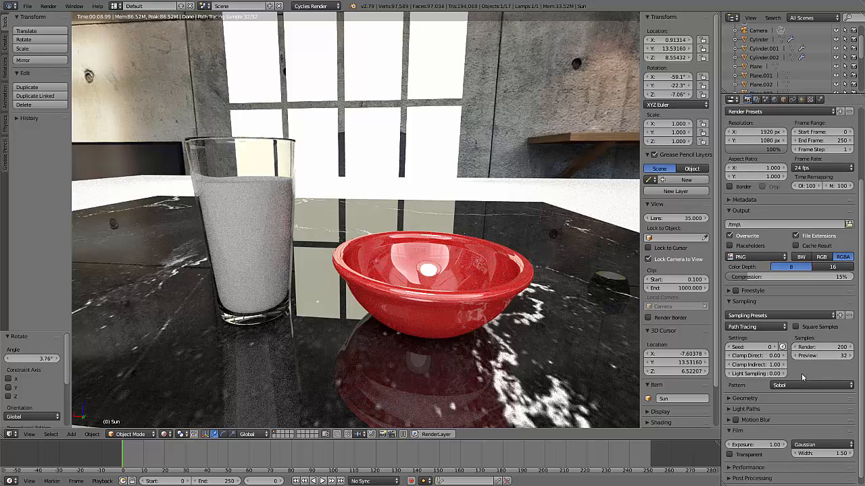
left_click(742, 304)
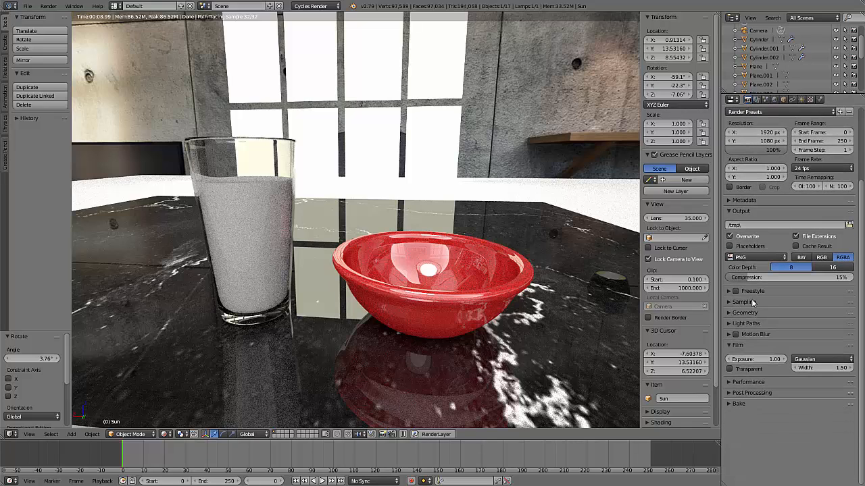
left_click(729, 304)
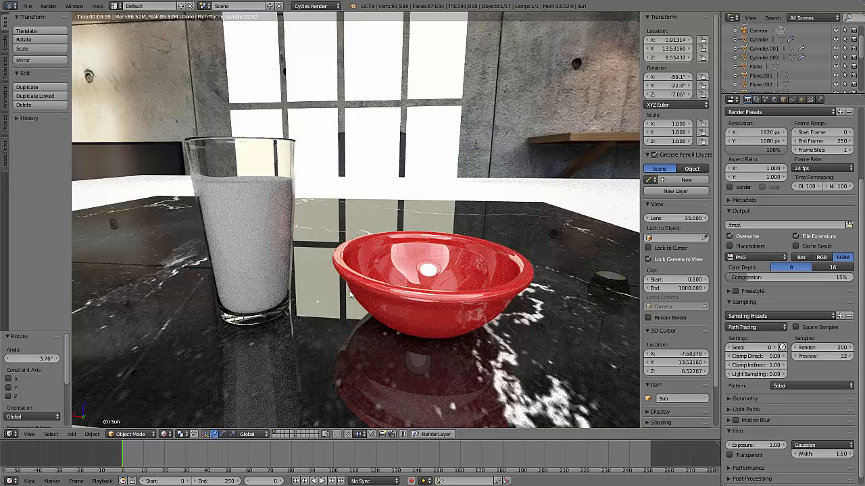
left_click(754, 365)
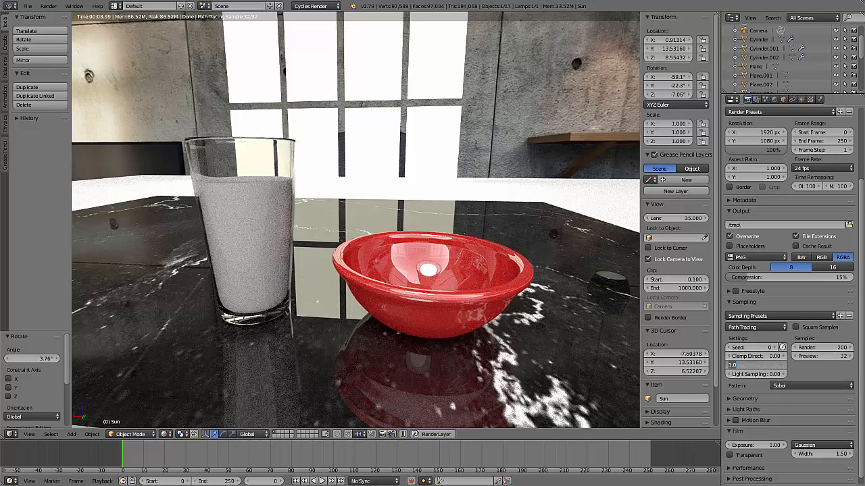
type("0")
key("Return")
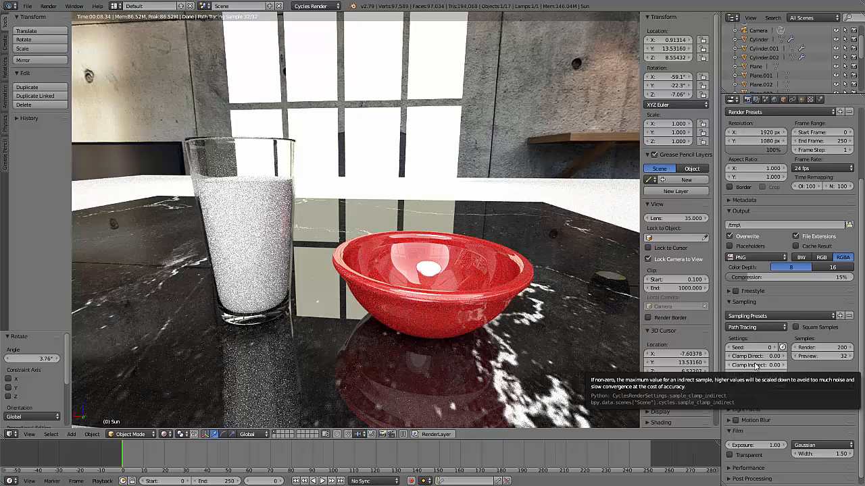
Set Clamp Indirect to 1.00 and check the glass and bowl in the rendered preview from farther away
left_click(755, 366)
type("1")
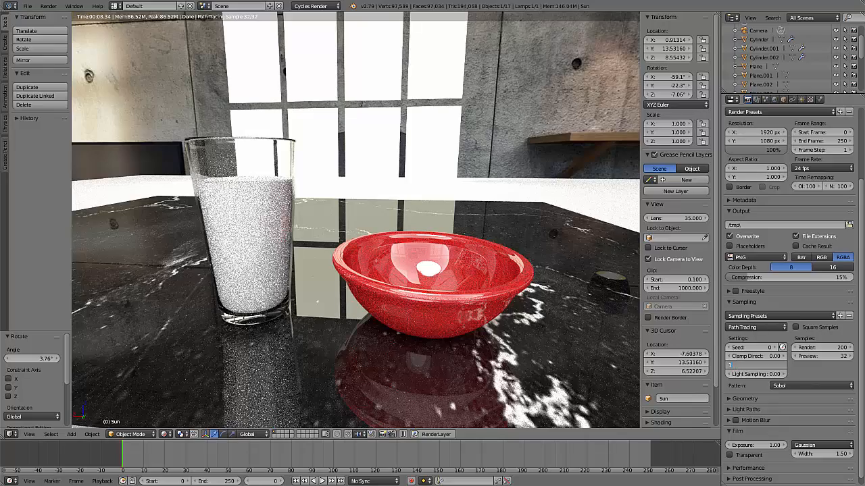
key("Return")
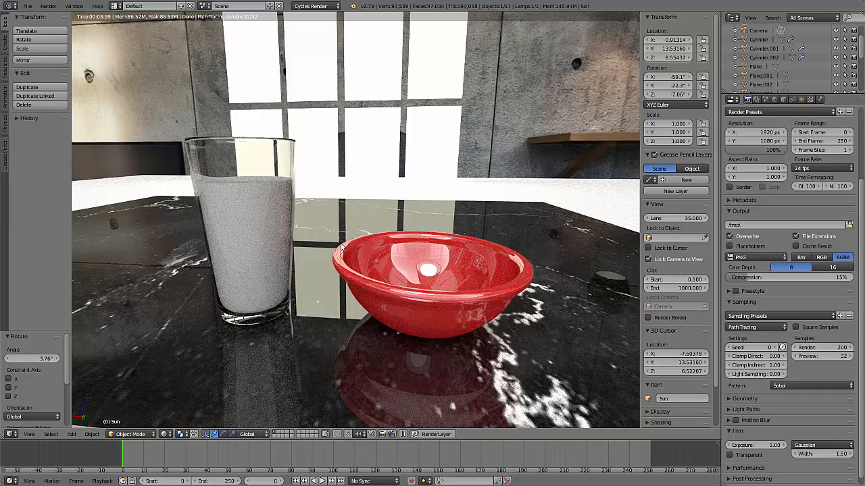
scroll(350, 272, "down", 4)
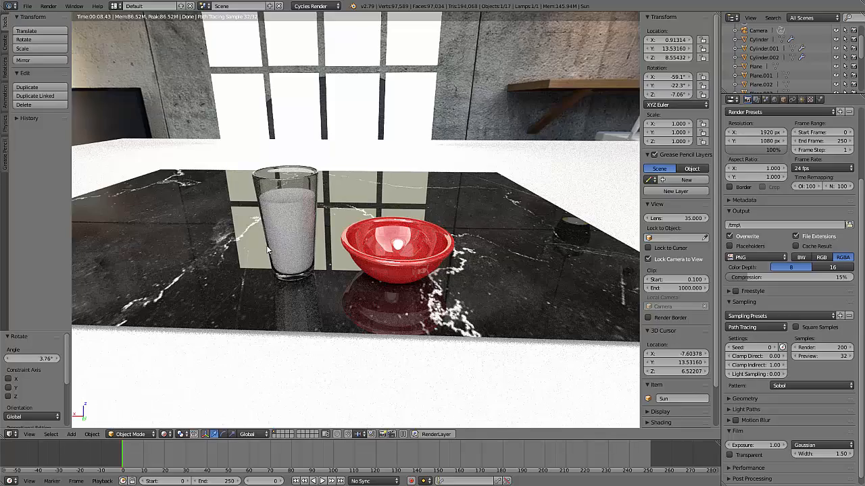
scroll(265, 238, "up", 4)
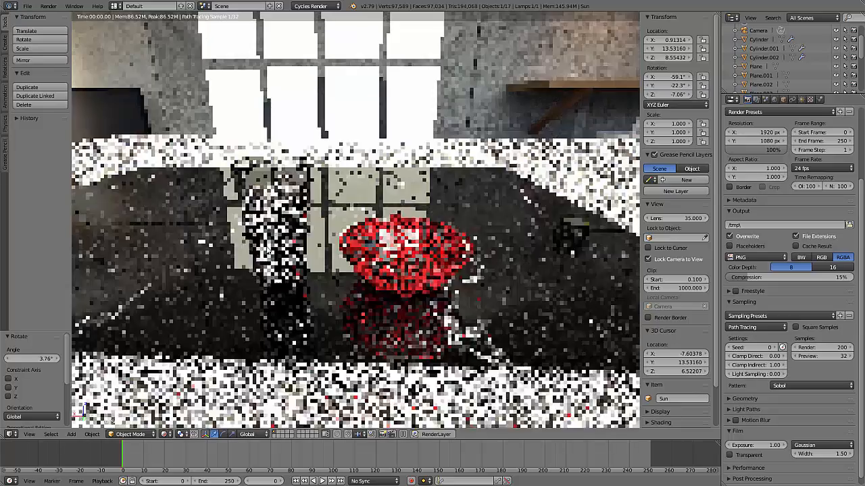